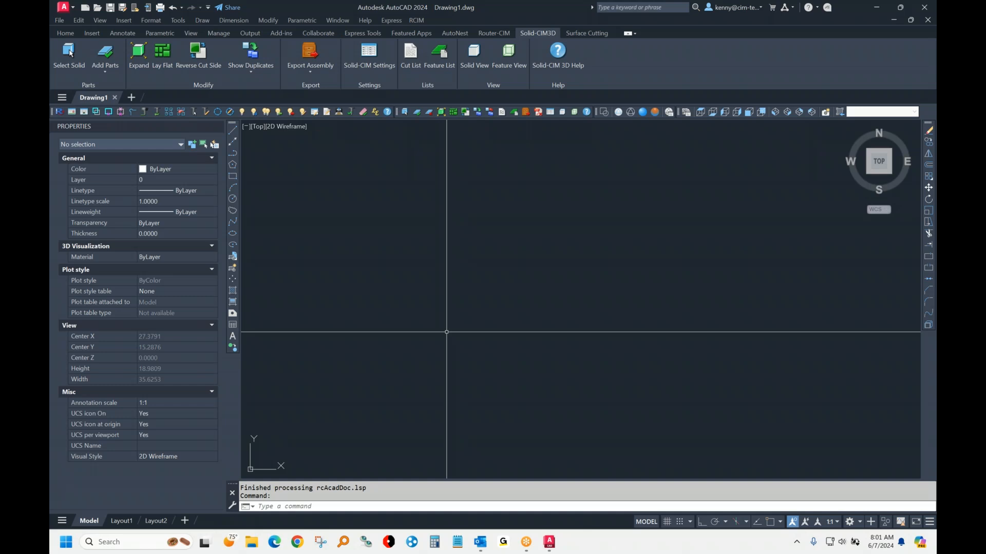
Import the Rhino file "RouterCim test design.3dm" from the ufpi folder and insert the translated model into the drawing.
key("Return")
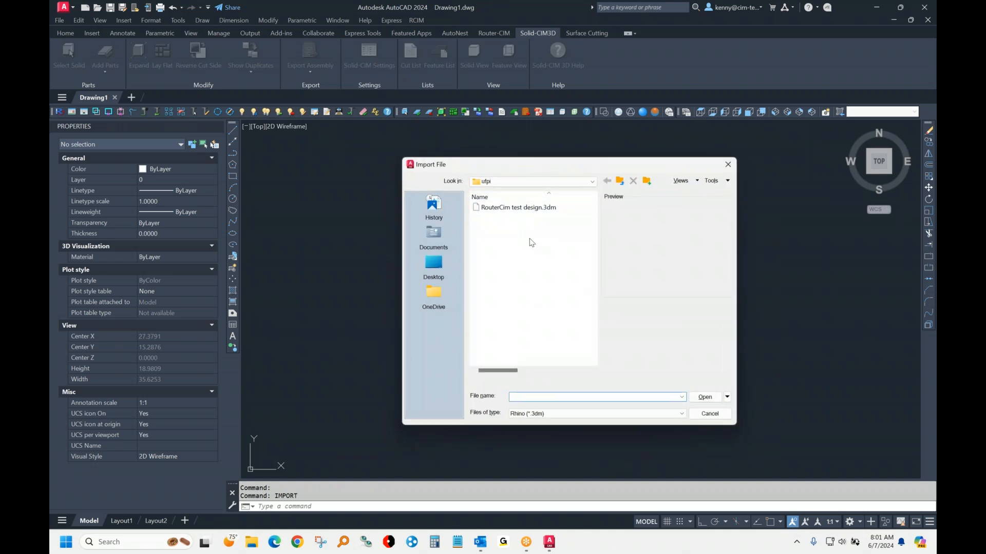
left_click(603, 414)
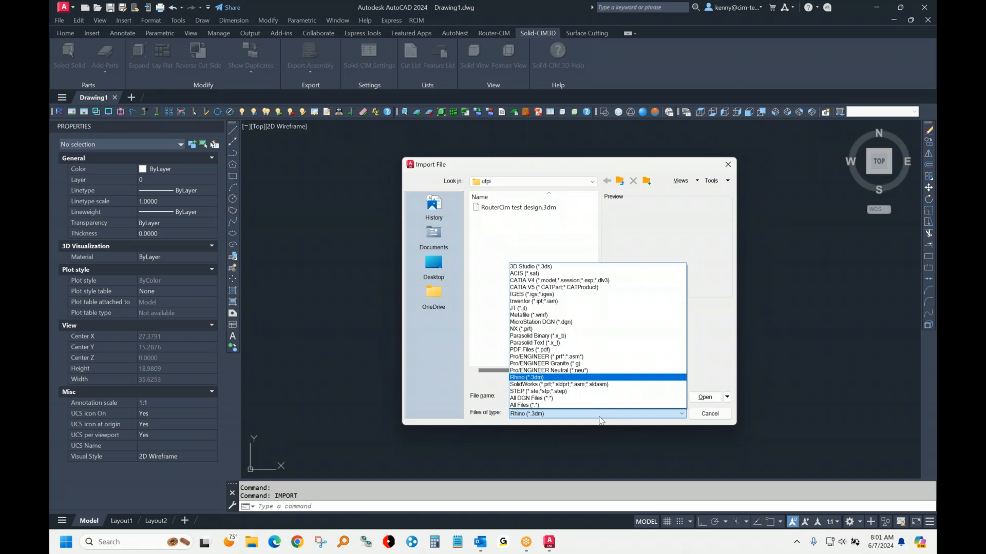
left_click(534, 208)
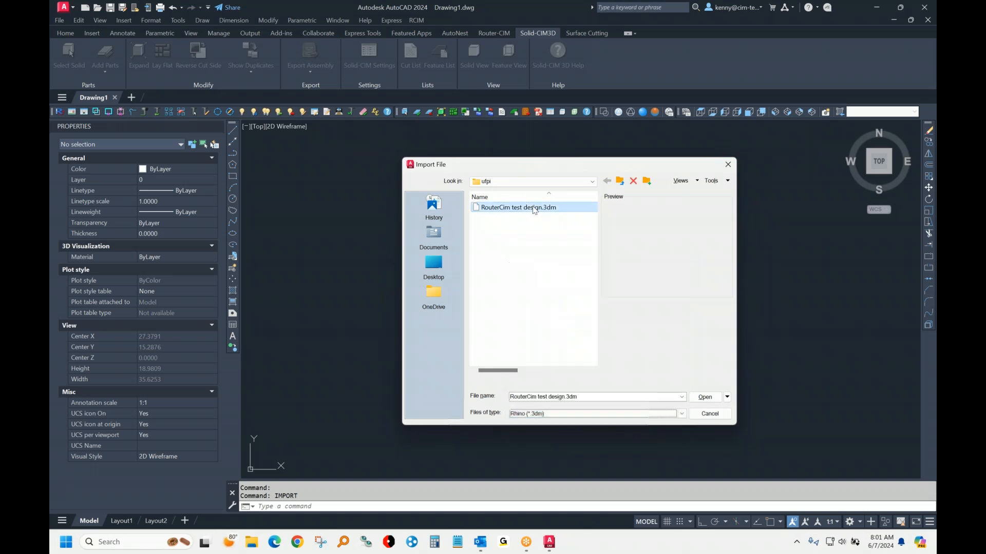
left_click(705, 397)
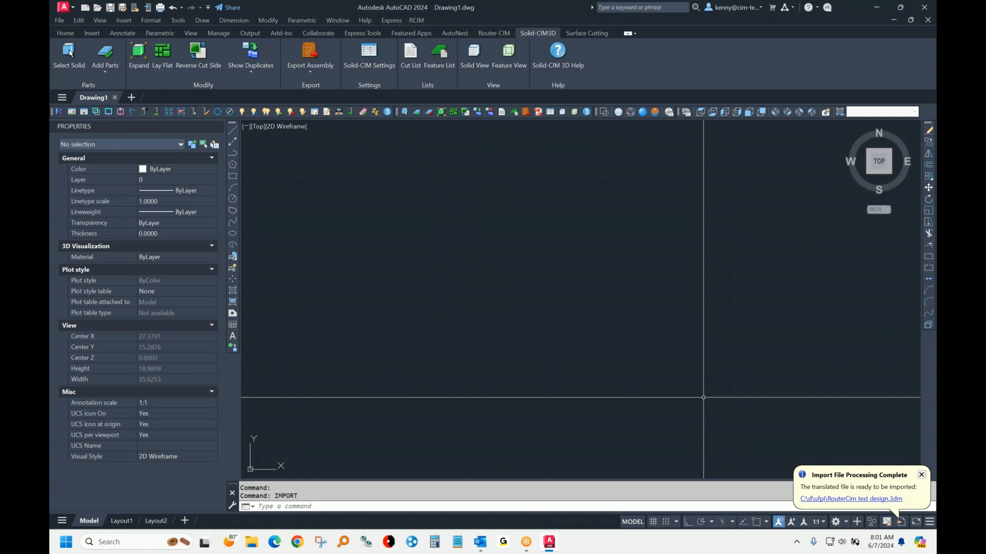
left_click(842, 498)
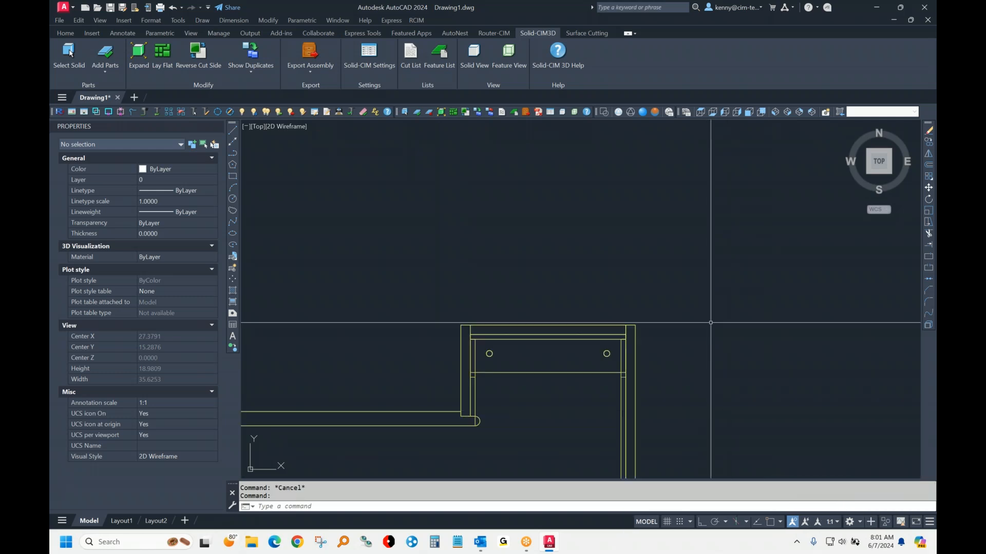
View the imported boxes from SE Isometric, inspect the nearer top panel's properties in Conceptual style, and restore 2D Wireframe.
left_click(787, 113)
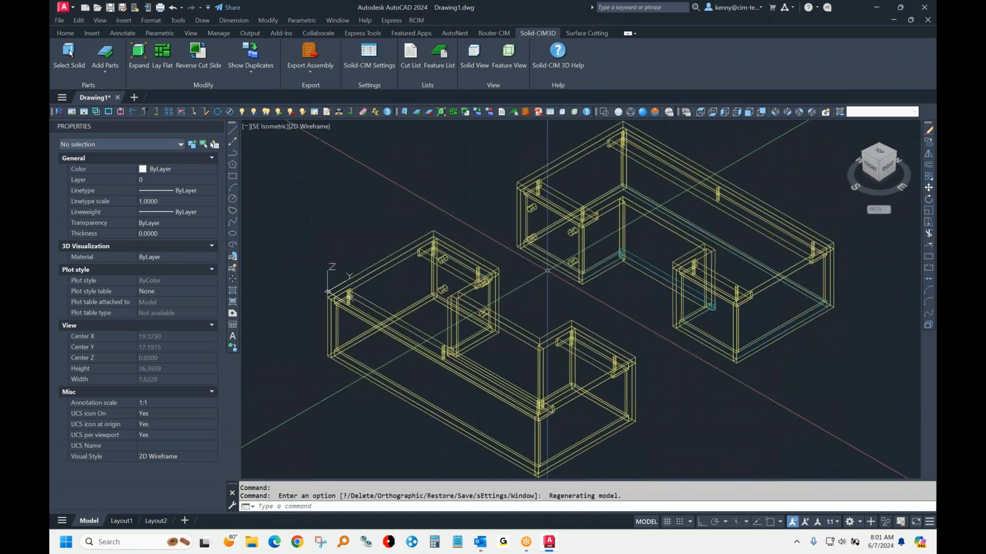
left_click(655, 112)
left_click(418, 308)
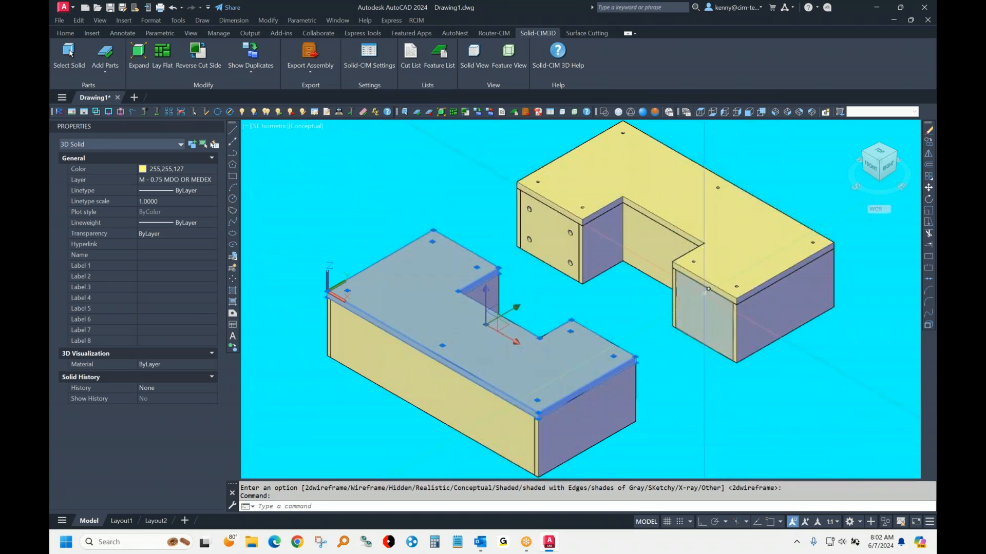
key("Escape")
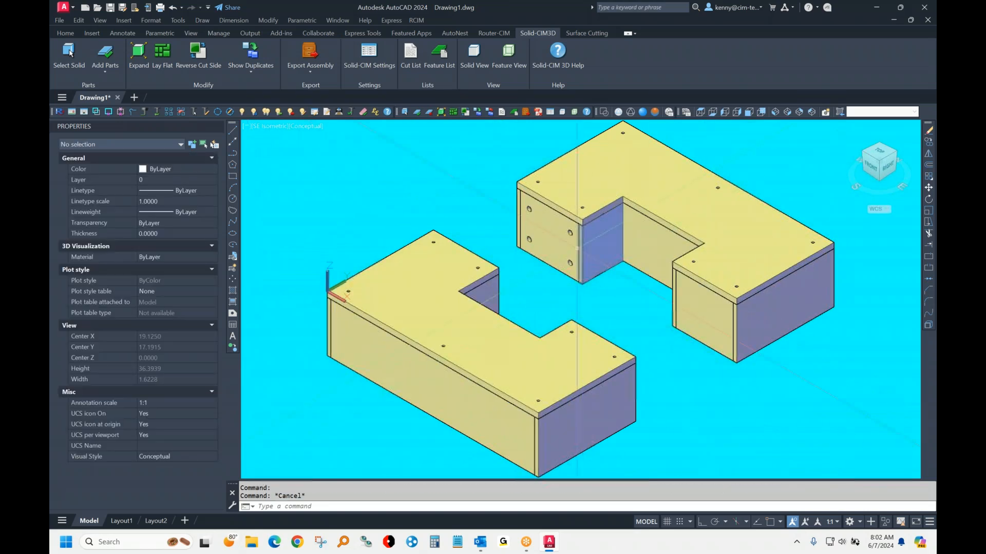
scroll(520, 215, "down", 2)
left_click(606, 111)
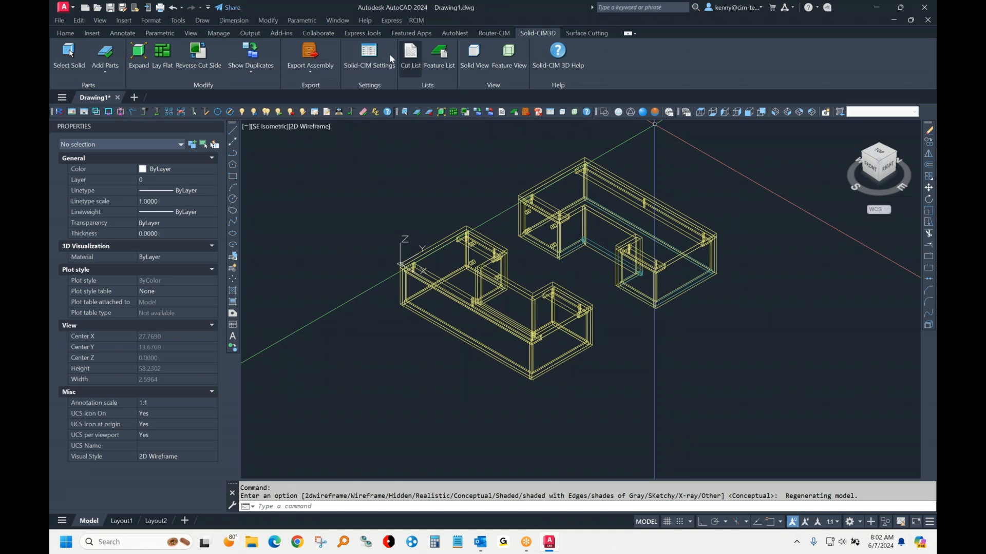
Review the Geometric, System, Appearance Recognition and Colors & Layers pages of the Solid-CIM settings, including the export file type options.
left_click(369, 56)
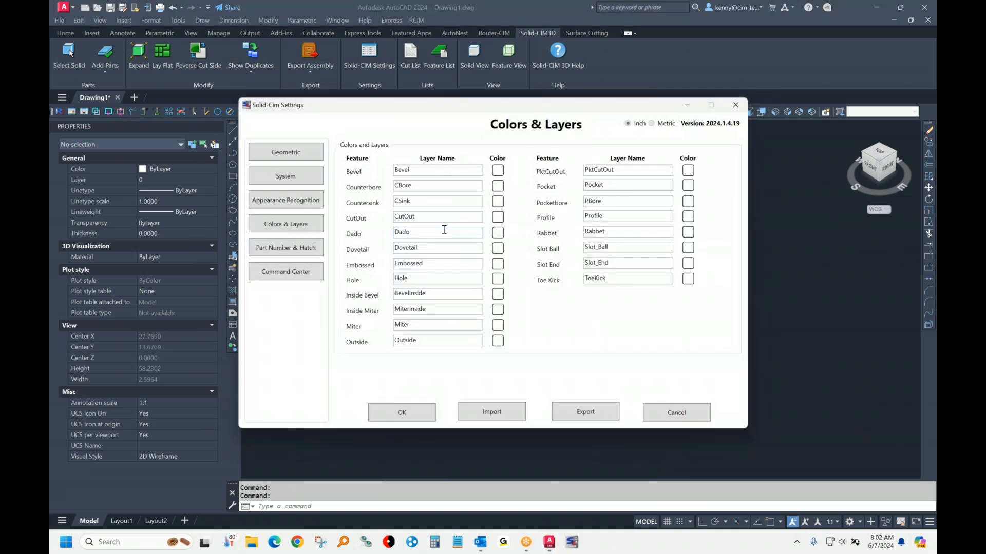
left_click(288, 154)
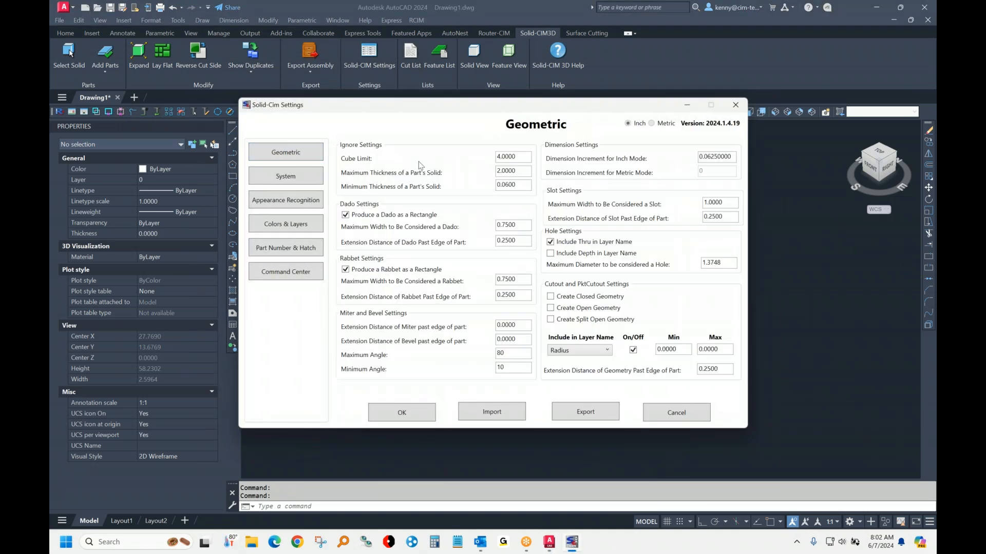
double_click(523, 157)
left_click(311, 177)
left_click(729, 224)
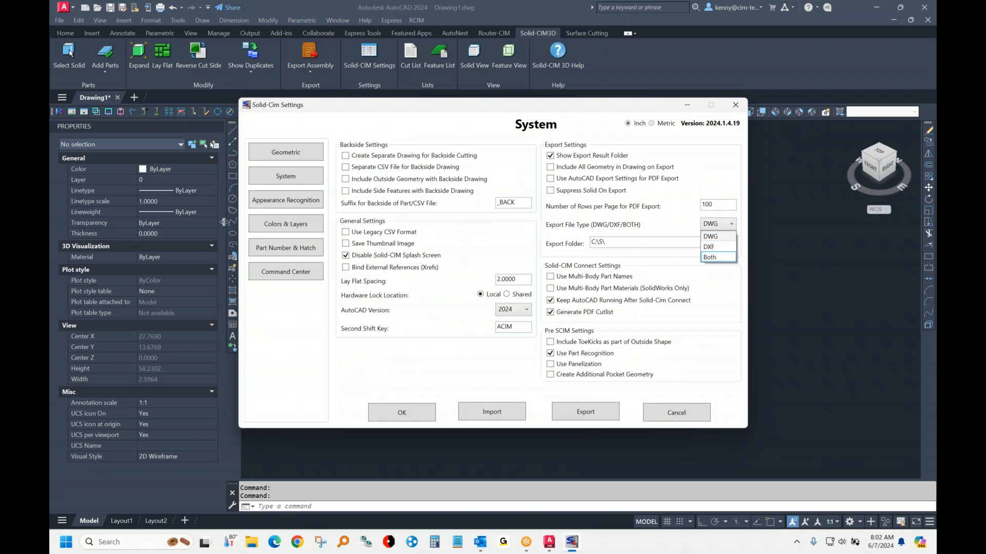
left_click(296, 203)
left_click(296, 226)
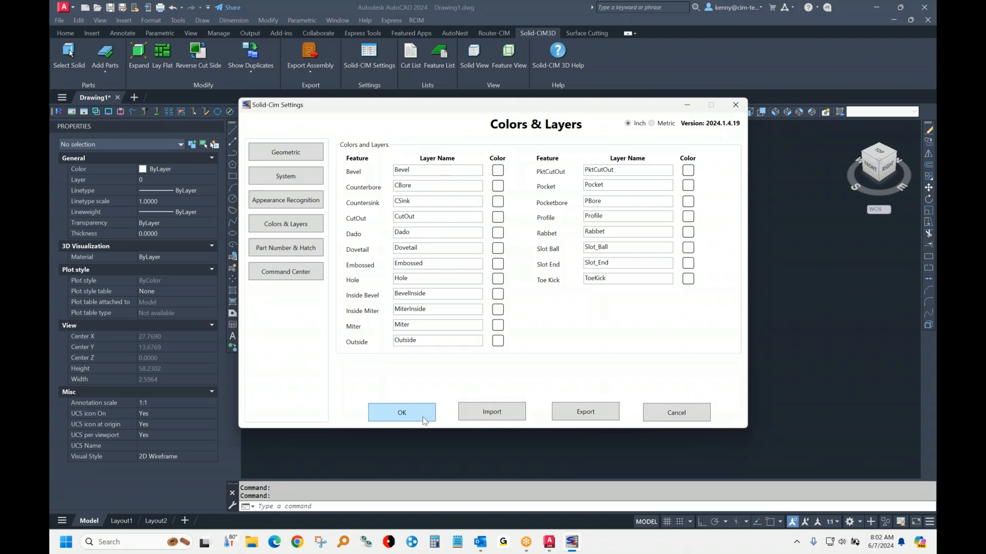
left_click(402, 413)
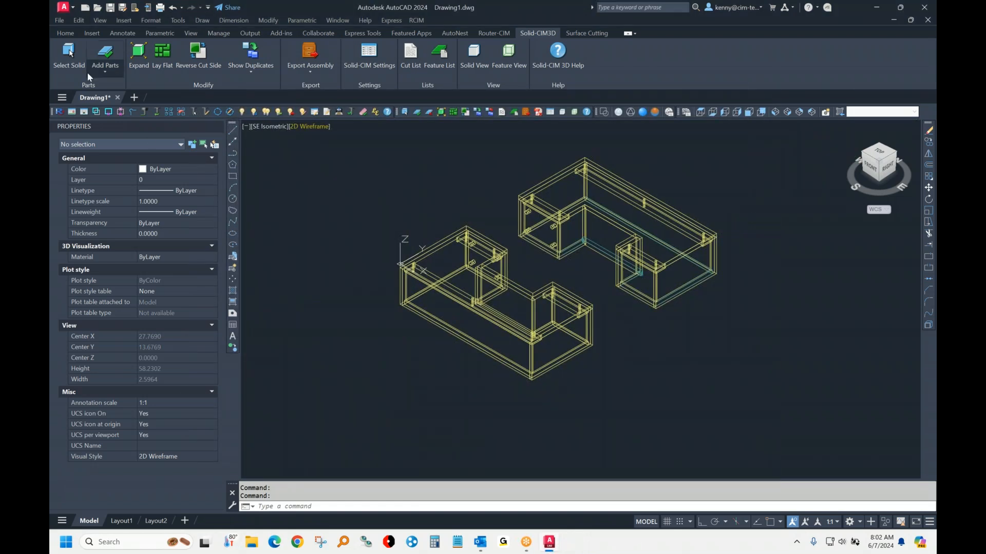
Process all the 3D solids of both boxes as Solid-CIM parts.
left_click(70, 57)
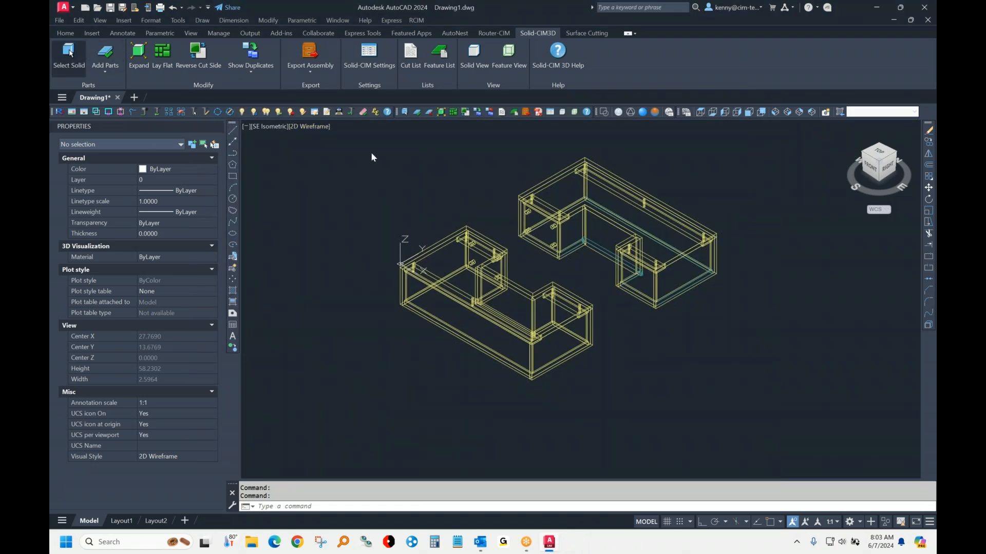
left_click(343, 151)
left_click(816, 417)
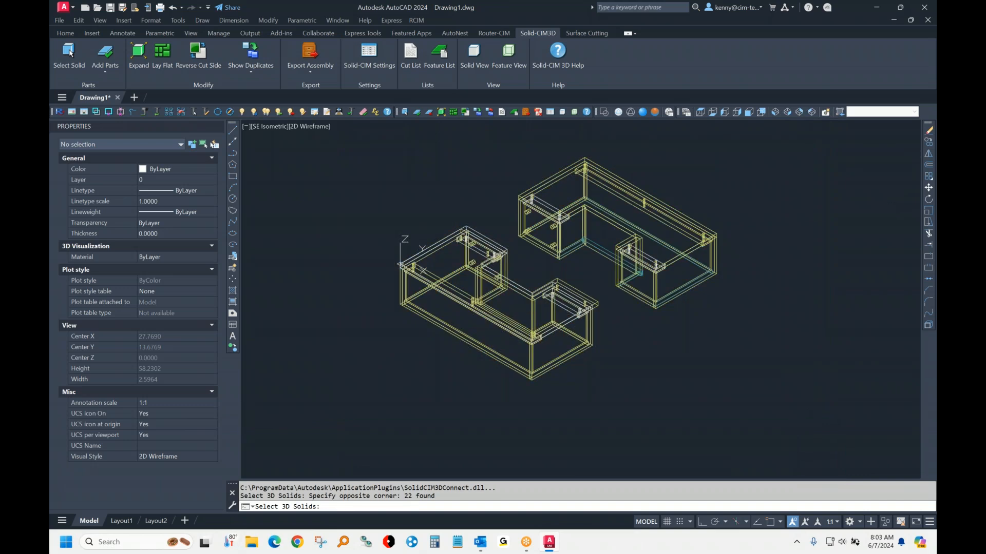
key("Return")
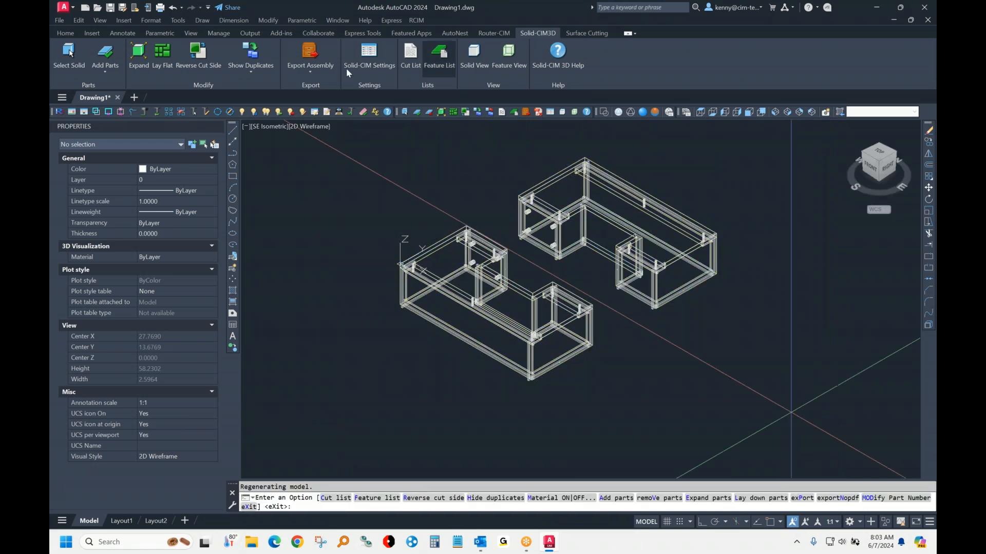
Export the assembly as a SCIM job named Drawing1.csv in C:\S\Drawing1, replacing the existing file.
left_click(318, 60)
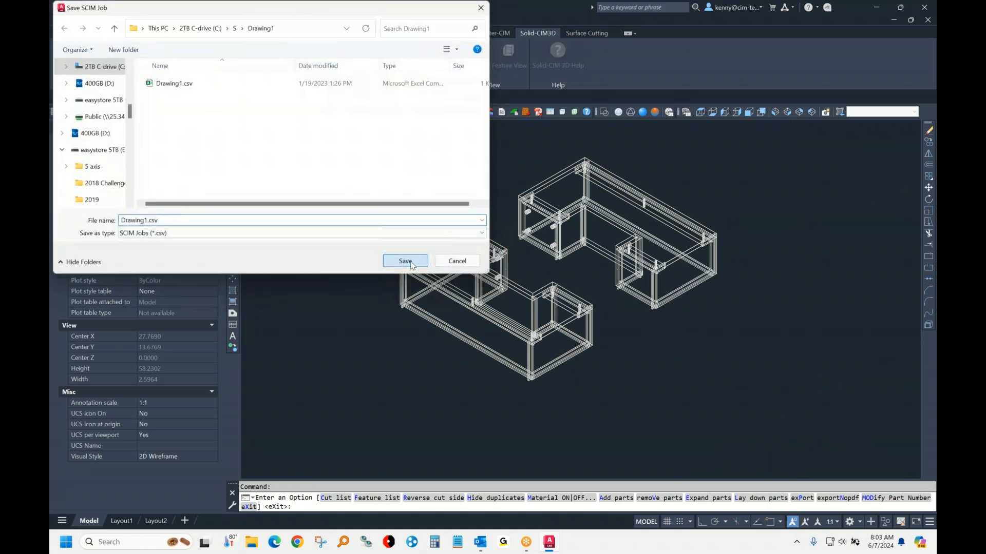
left_click(406, 261)
left_click(516, 272)
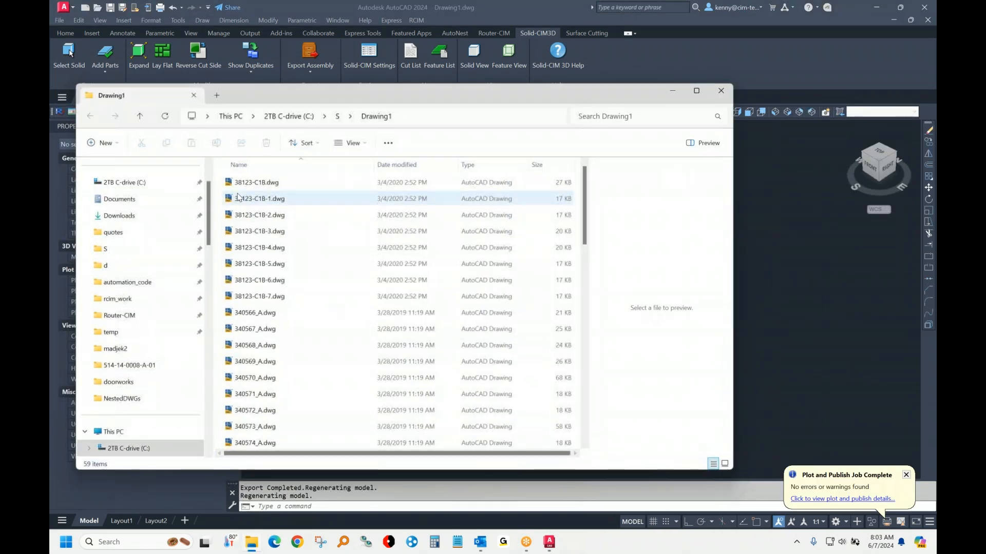
Sort the export folder by modification date, open Drawing1.csv in Excel, and examine the file path, material and quantity columns.
left_click(417, 165)
double_click(250, 199)
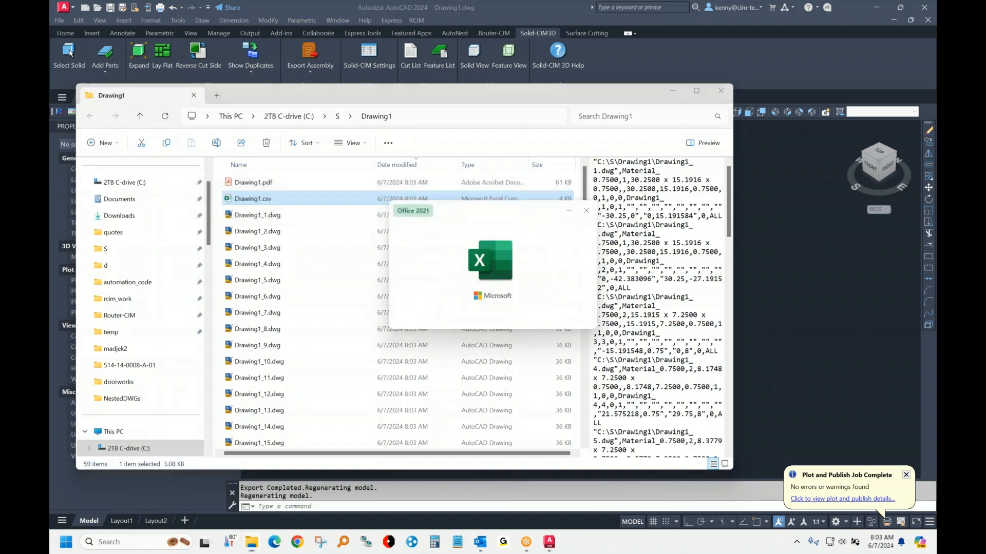
double_click(165, 214)
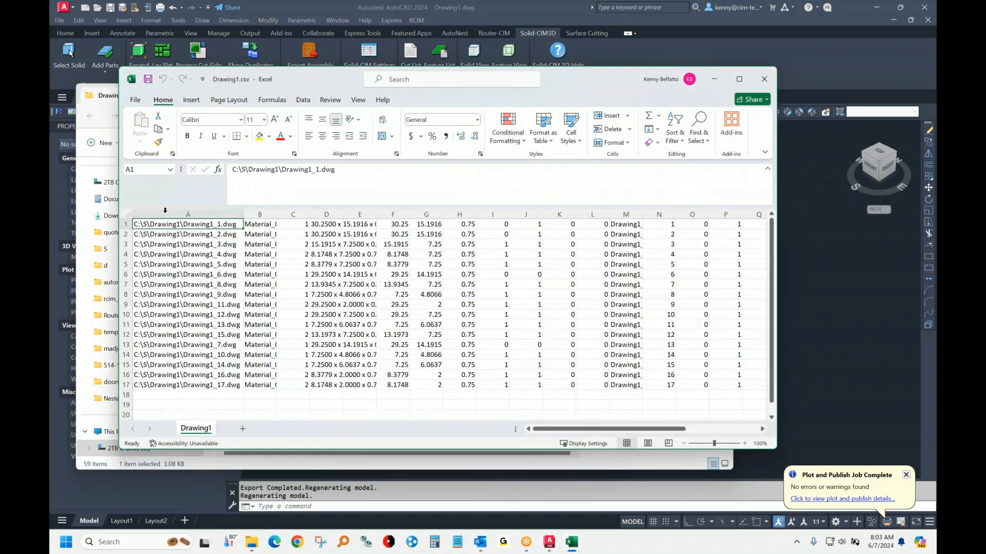
double_click(278, 216)
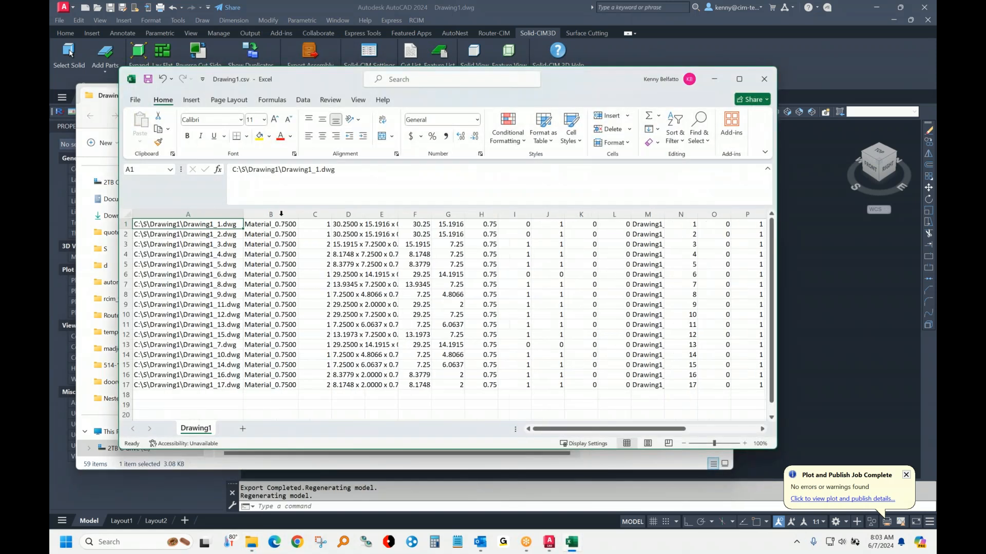
left_click(325, 215)
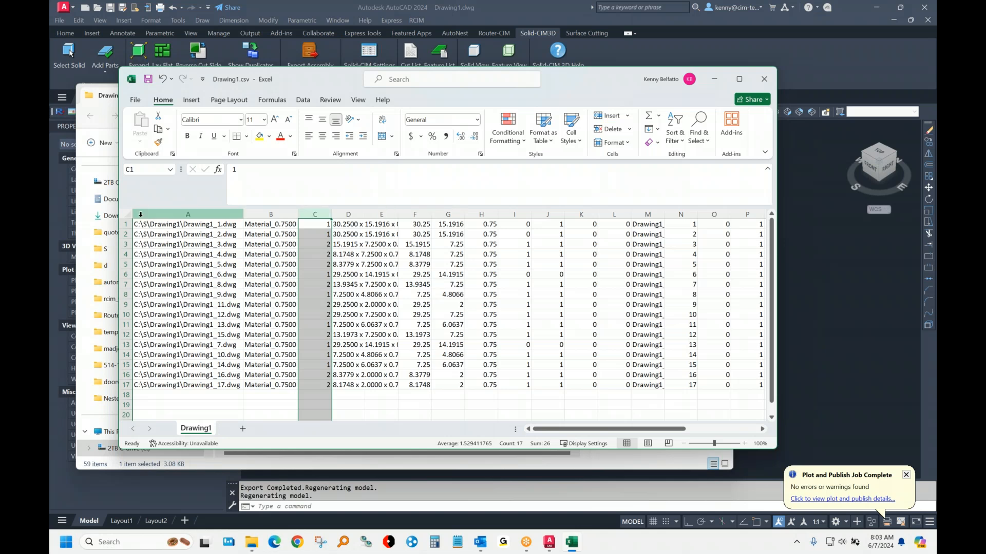
Auto-fit all columns to examine the part dimensions in columns F to H, and close Drawing1.csv without saving.
left_click(126, 214)
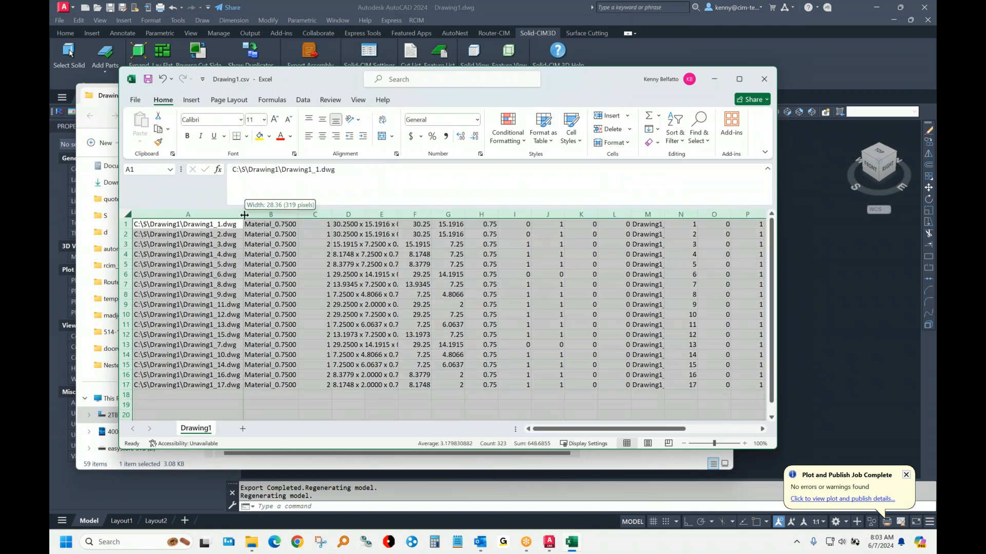
double_click(298, 214)
left_click(349, 214)
left_click_drag(454, 214, 497, 215)
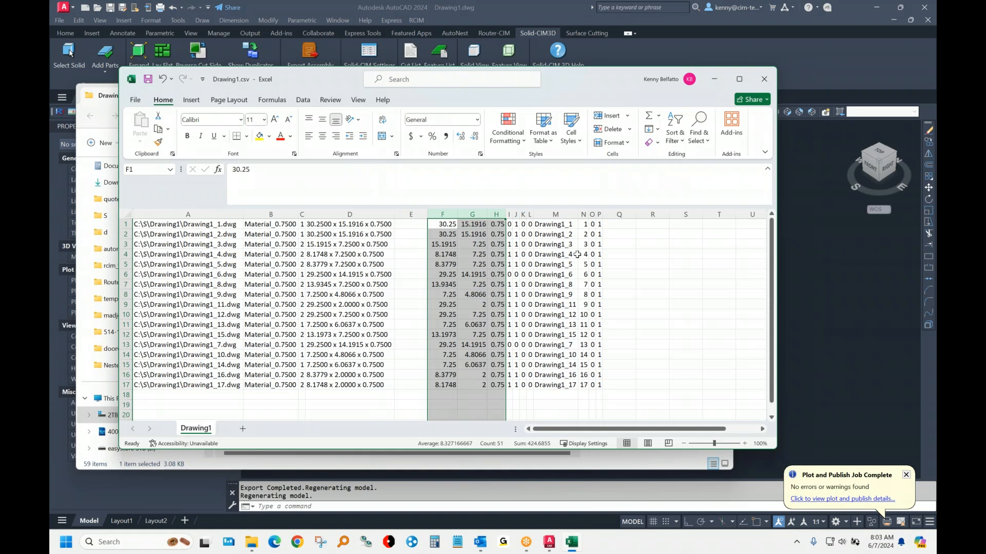
left_click(763, 80)
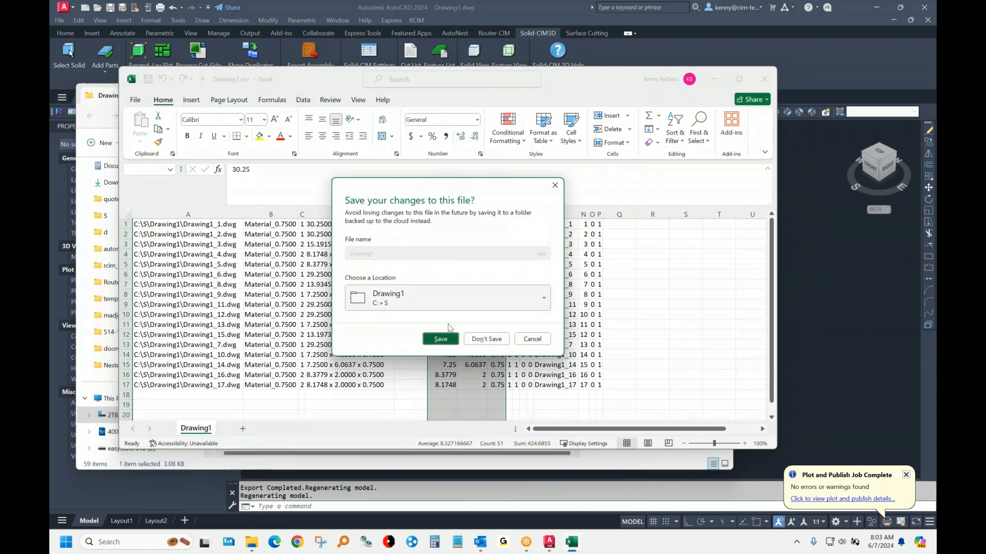
left_click(488, 340)
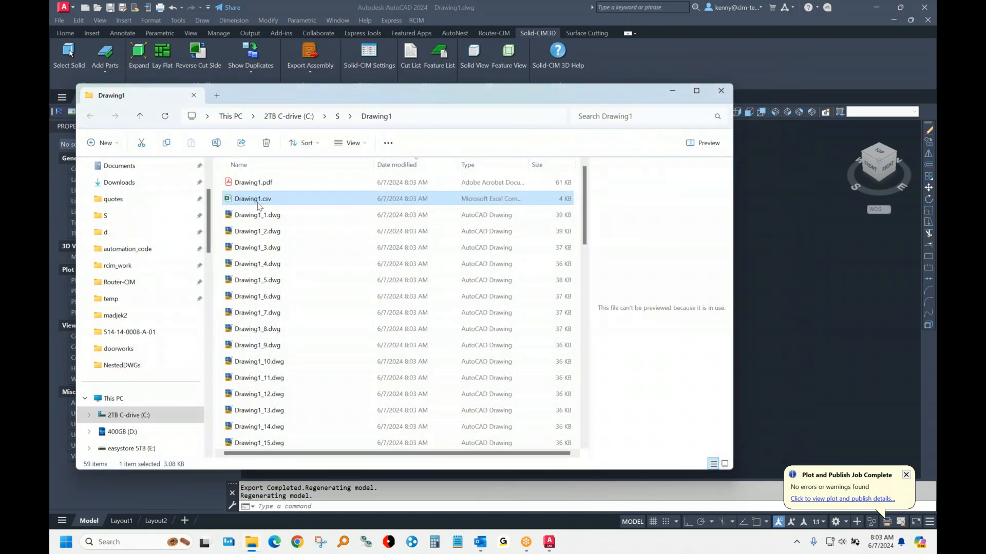
Check the "Cut with Router-CIM Automation Suite" option for Drawing1.csv and return to the AutoCAD drawing.
right_click(257, 200)
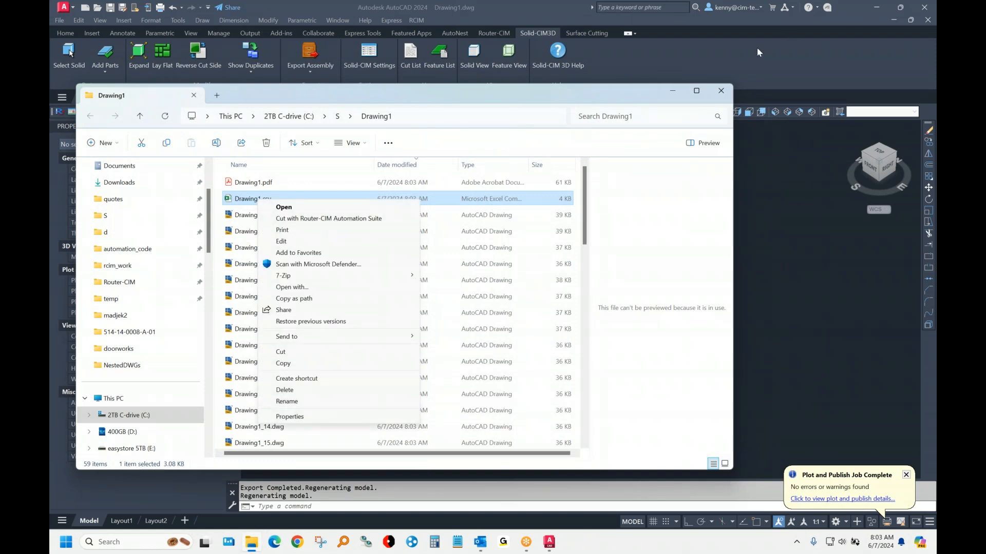
left_click(336, 219)
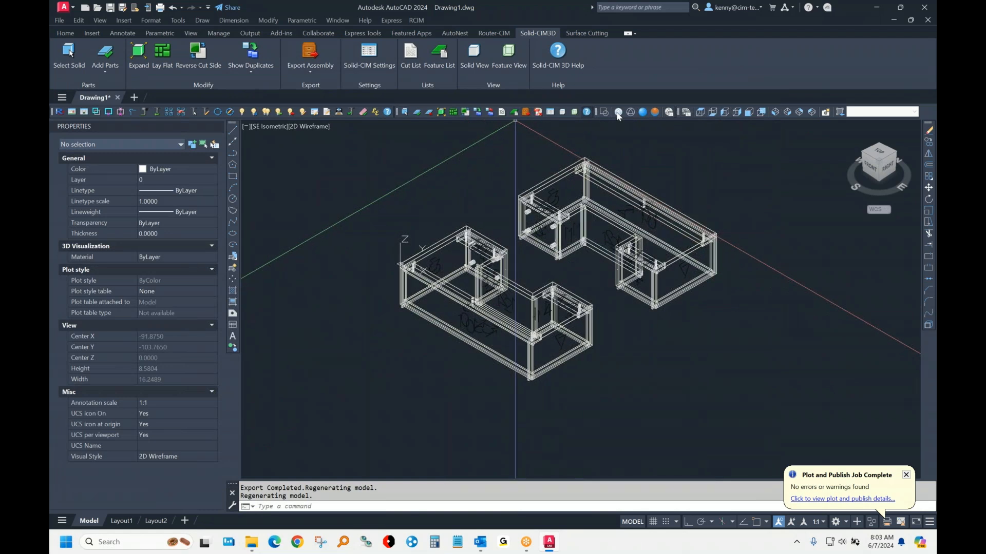
Shade the numbered model in Conceptual style and expand both boxes into an exploded view using the Drag option.
left_click(645, 113)
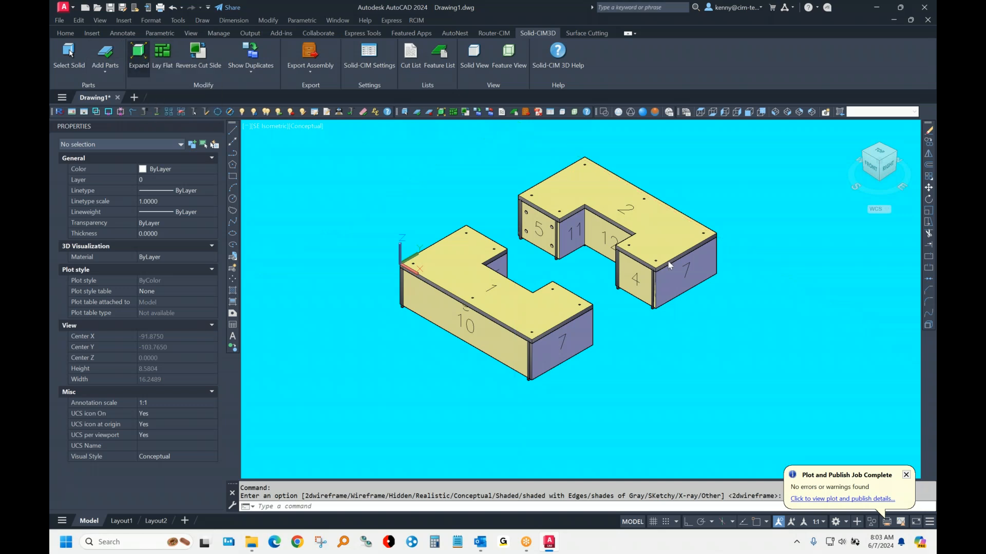
left_click(140, 54)
key("Return")
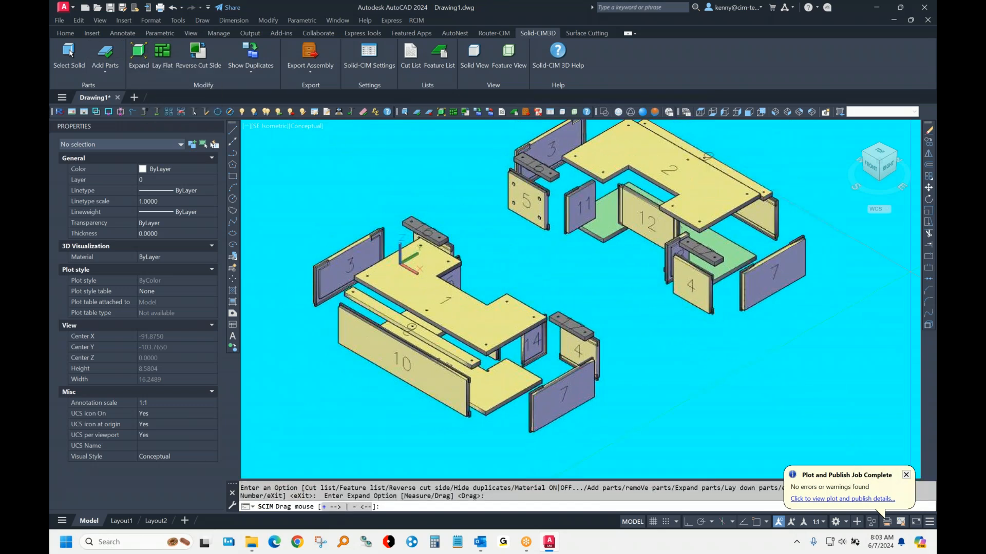
key("Escape")
key("Escape")
Lay all the Solid-CIM parts flat and show the layout from SE Isometric.
left_click(163, 56)
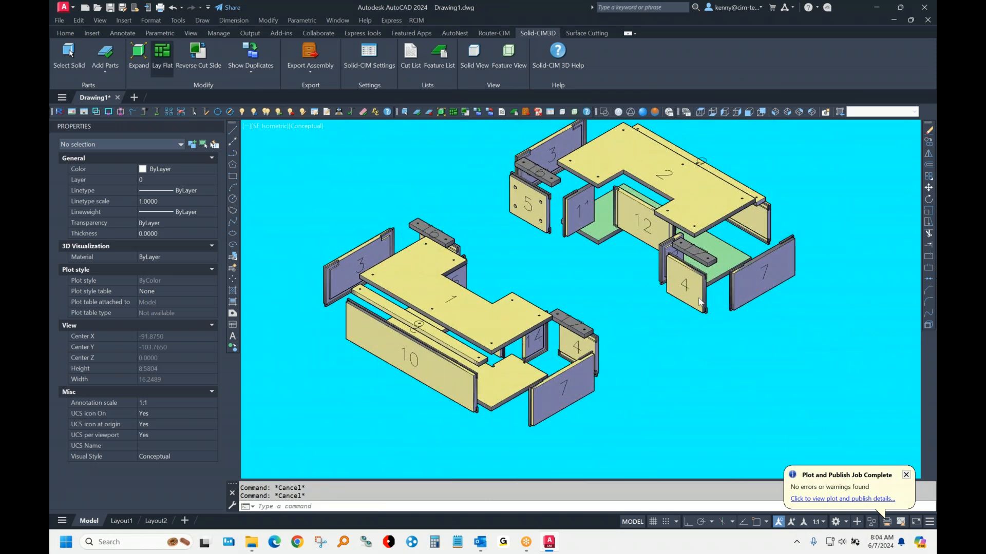
left_click(786, 114)
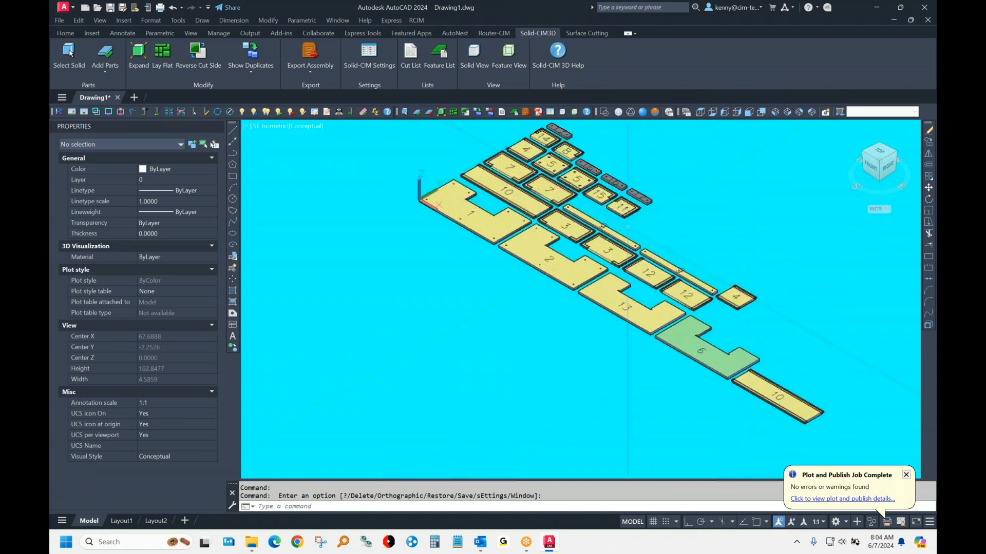
Erase the solid of the part 9 strip beside the part 3 panels, keeping its outline and hole geometry.
scroll(599, 215, "up", 5)
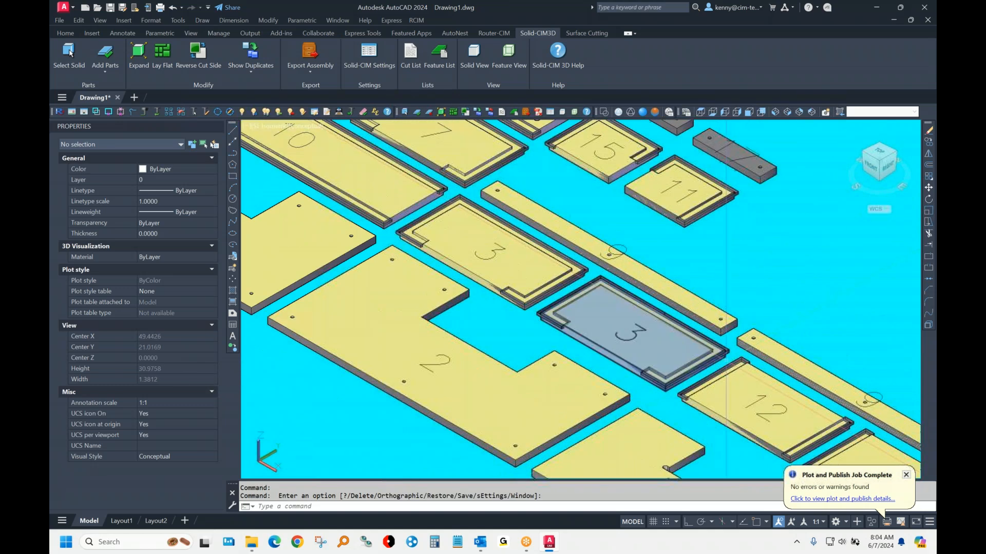
scroll(744, 364, "up", 5)
key("ctrl+h")
type("e")
key("Return")
left_click(762, 285)
key("Return")
key("Return")
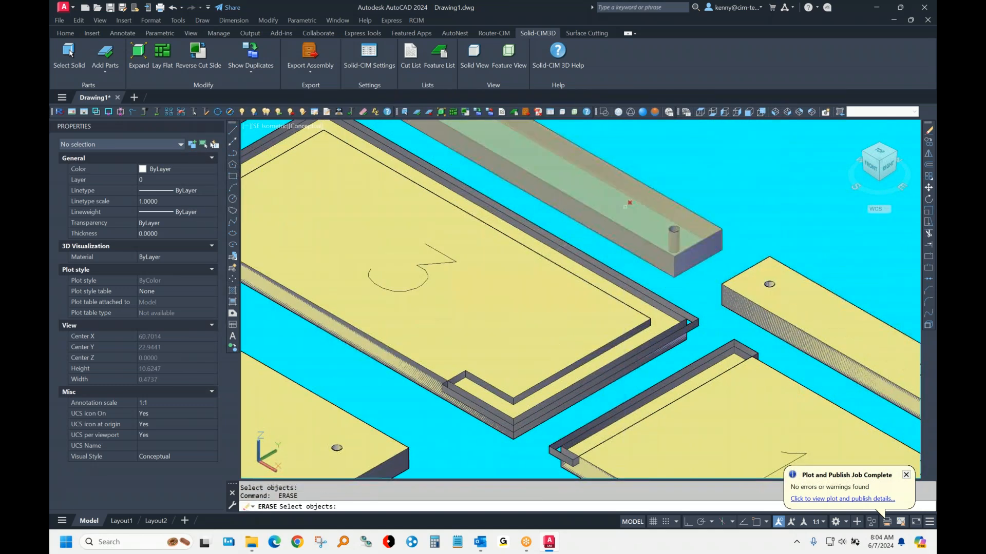
left_click(624, 207)
key("Return")
Examine the layer and thickness of the strip's hole and outline, the pocket on part 3, and the rabbet on part 12.
left_click(677, 239)
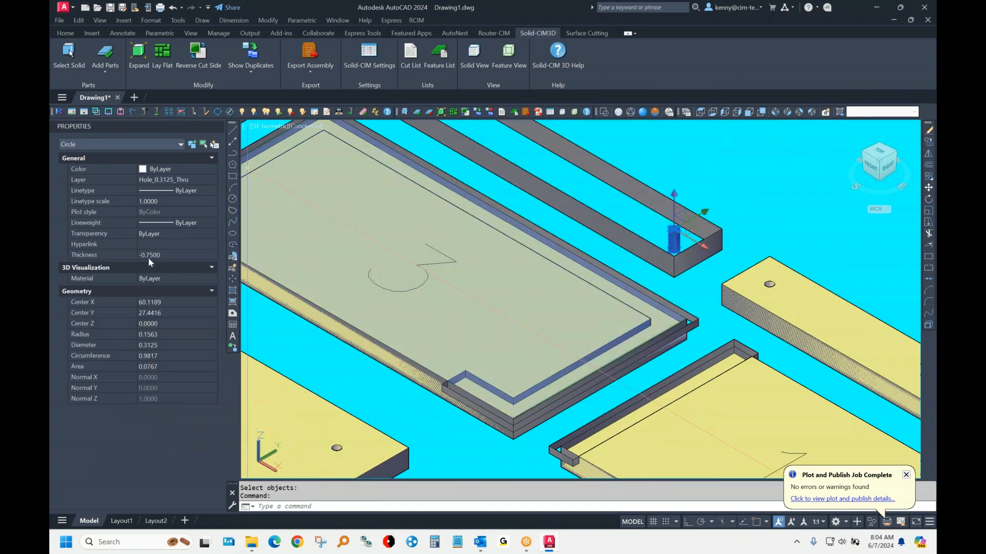
key("Escape")
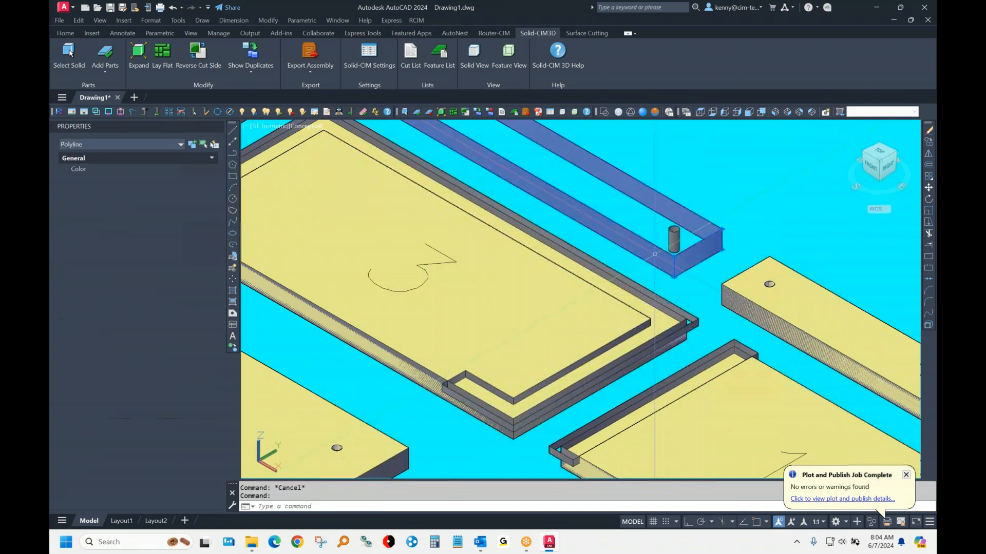
left_click(654, 257)
key("Escape")
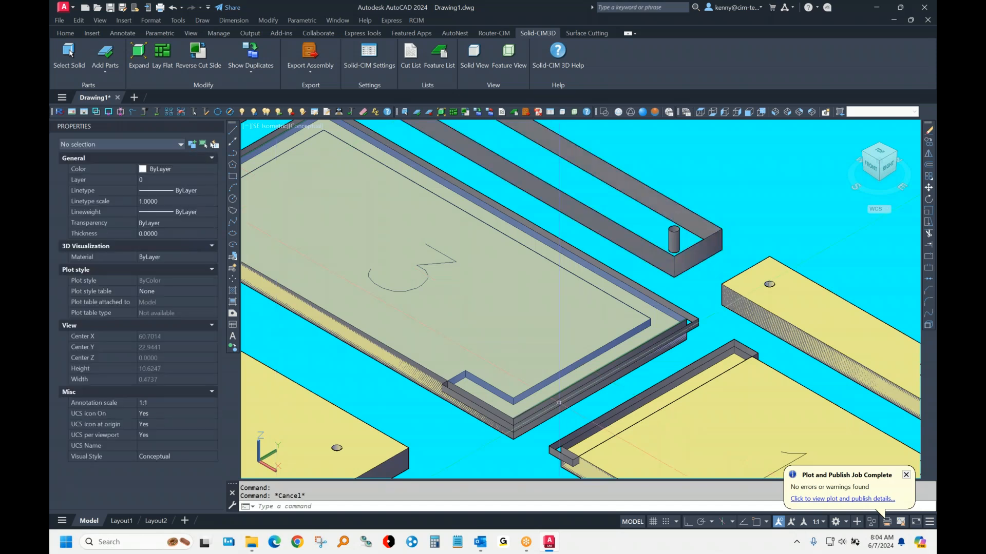
left_click(691, 322)
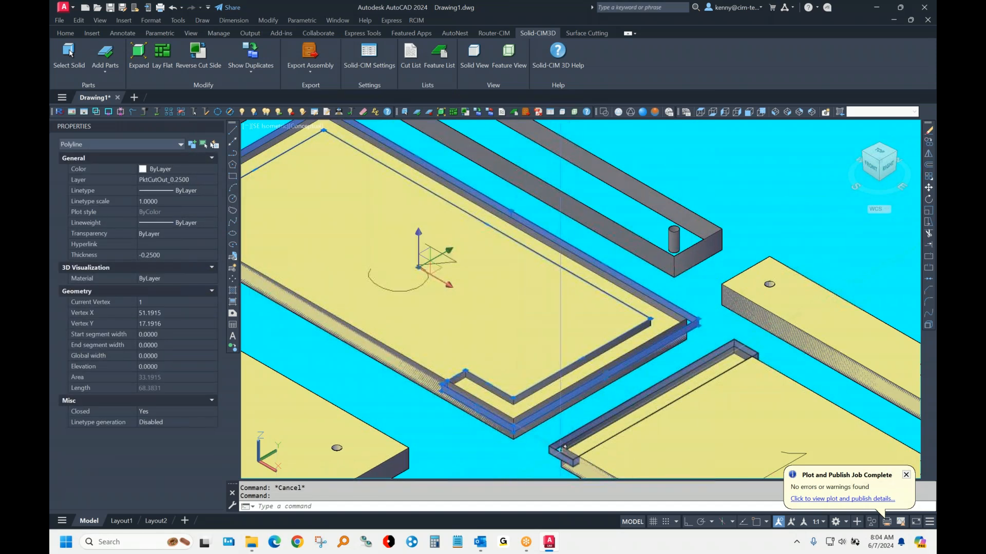
key("Escape")
left_click(750, 350)
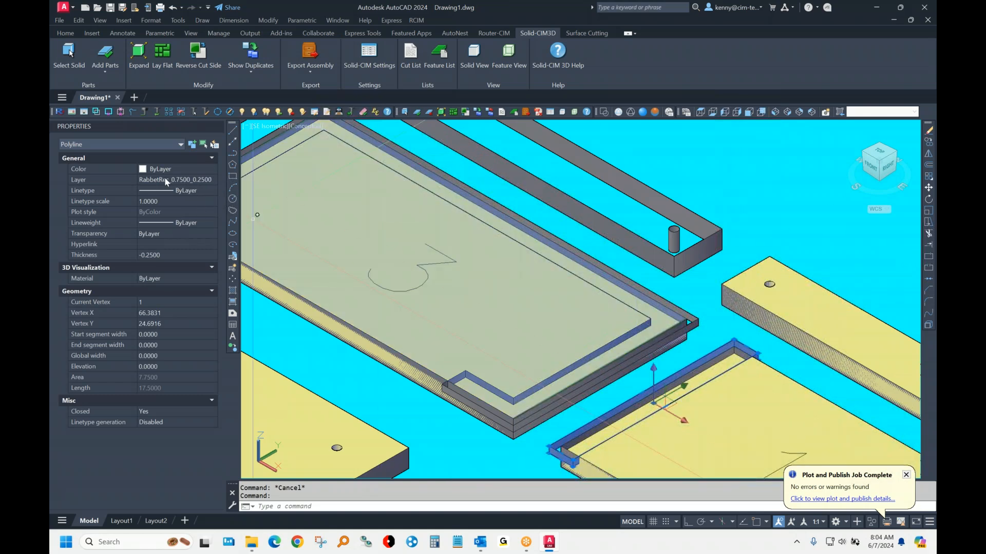
Close AutoCAD without saving the changes to Drawing1.dwg.
scroll(584, 411, "down", 5)
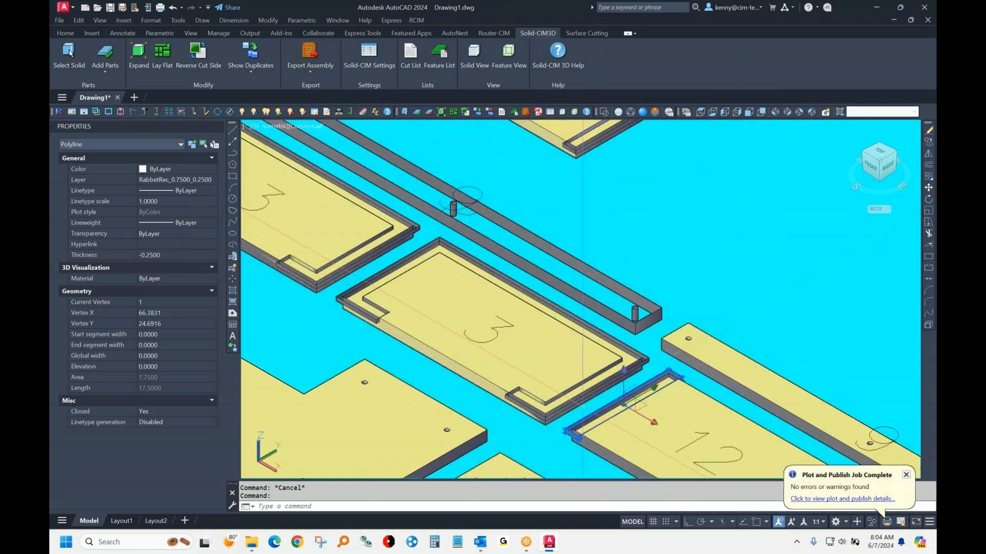
scroll(534, 380, "up", 2)
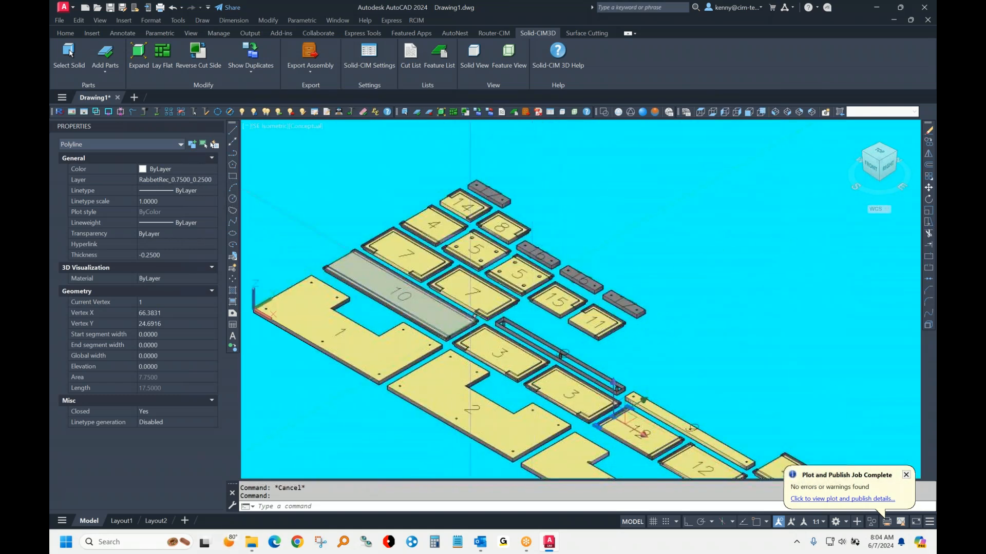
left_click(925, 7)
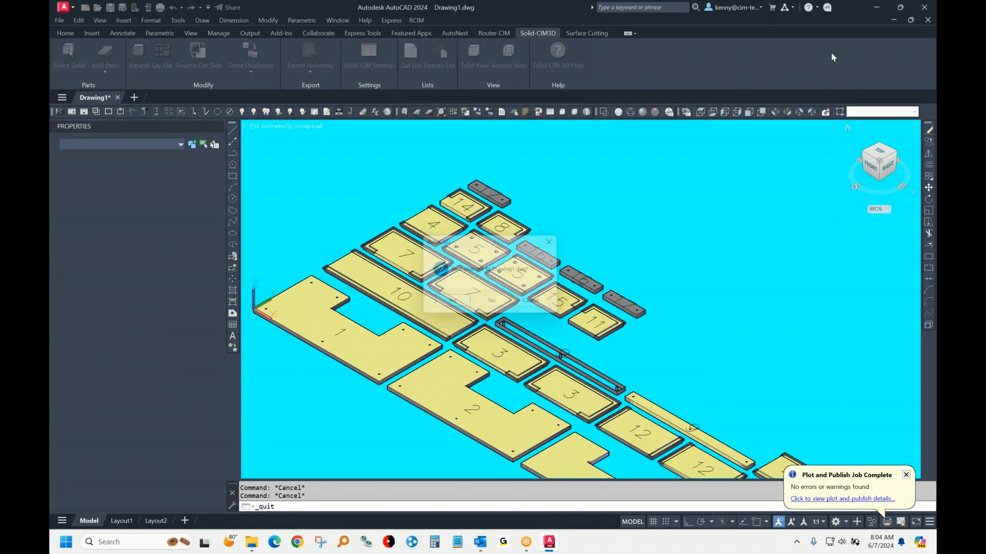
left_click(495, 302)
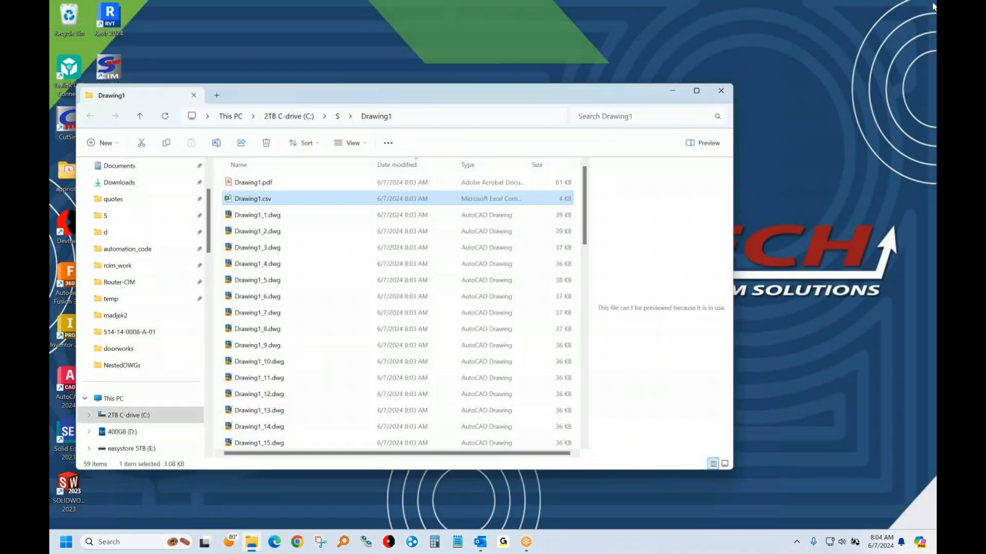
Cut Drawing1.csv with Router-CIM Automation Suite and close the Drawing1 folder window.
right_click(259, 201)
left_click(303, 216)
left_click(721, 92)
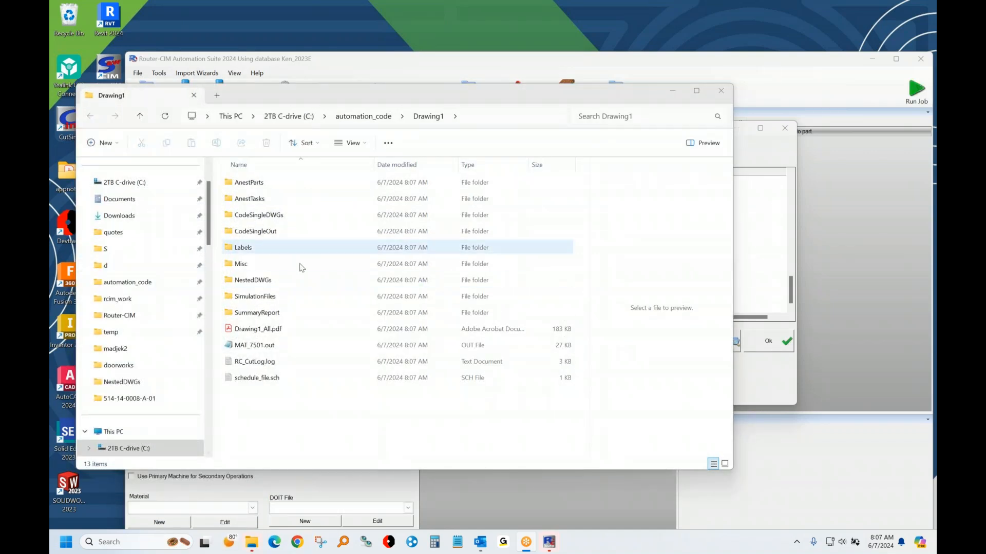
Open MAT_7501.out to examine its NC code, close it with the other open output files, and exit the text editor.
double_click(282, 345)
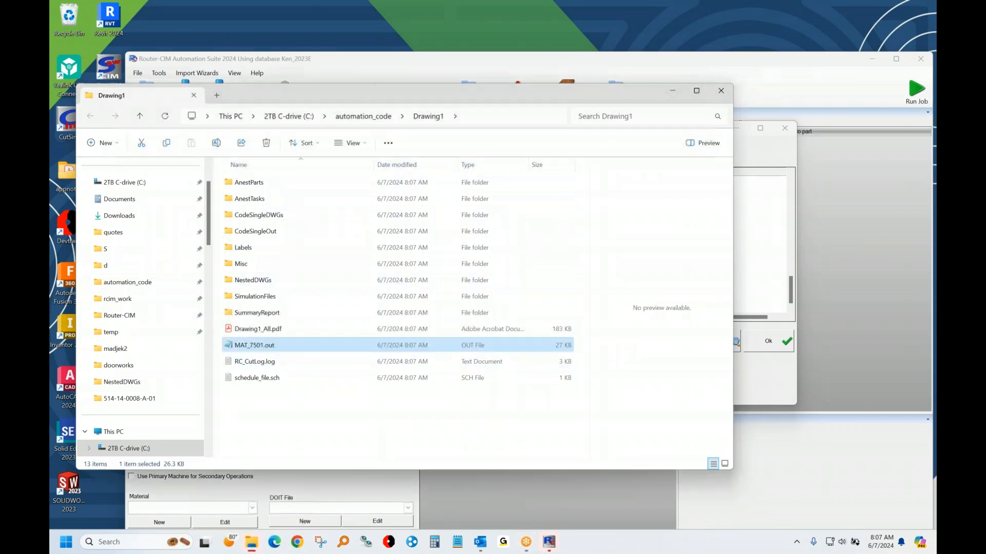
scroll(268, 316, "down", 4)
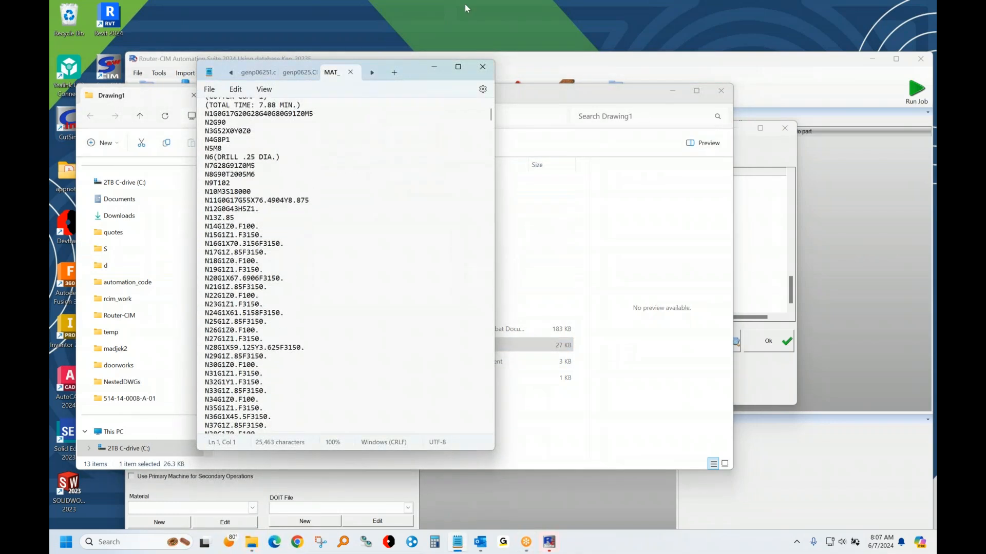
left_click(309, 72)
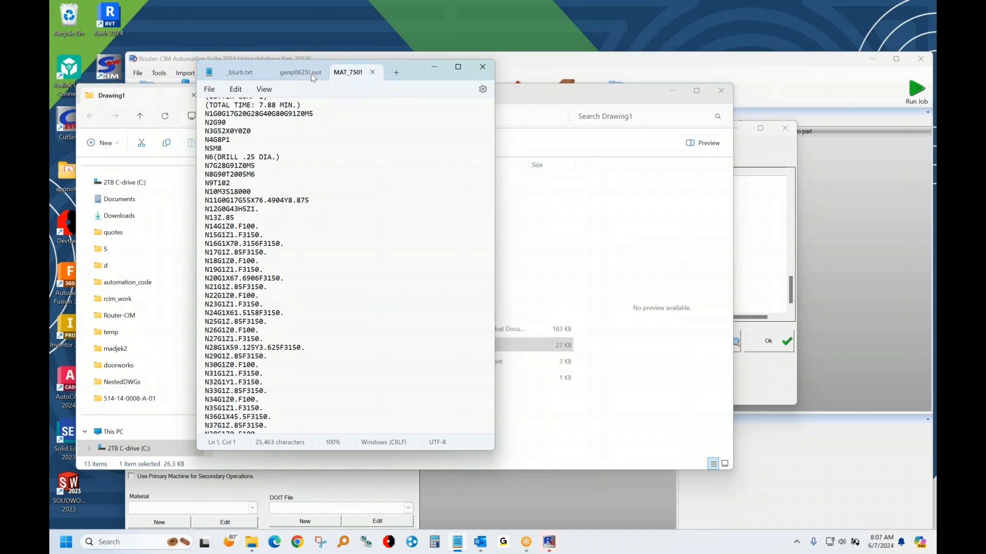
left_click(319, 72)
left_click(319, 72)
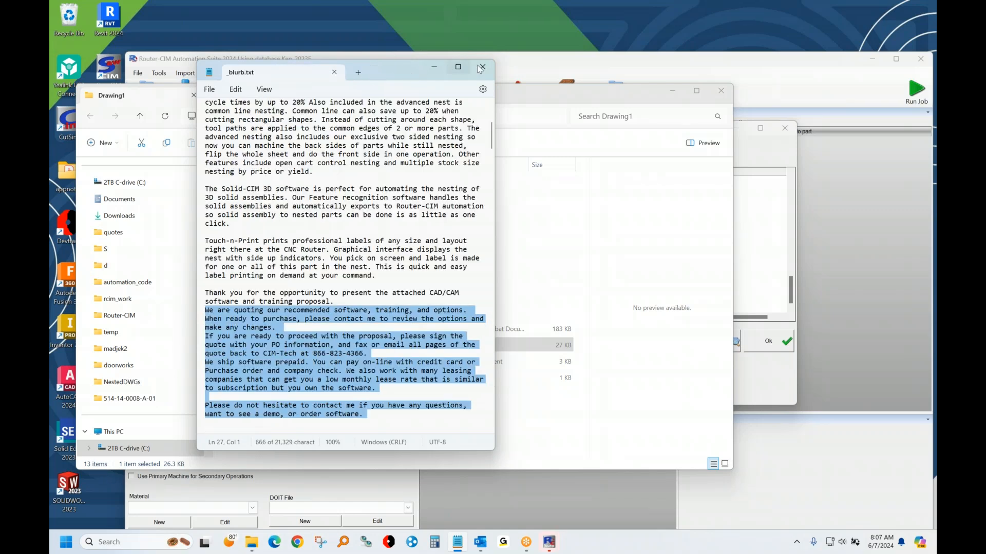
left_click(483, 66)
Open MAT_750.dwg from the NestedDWGs folder and view the nest in Conceptual style from a tilted 3D angle.
double_click(254, 280)
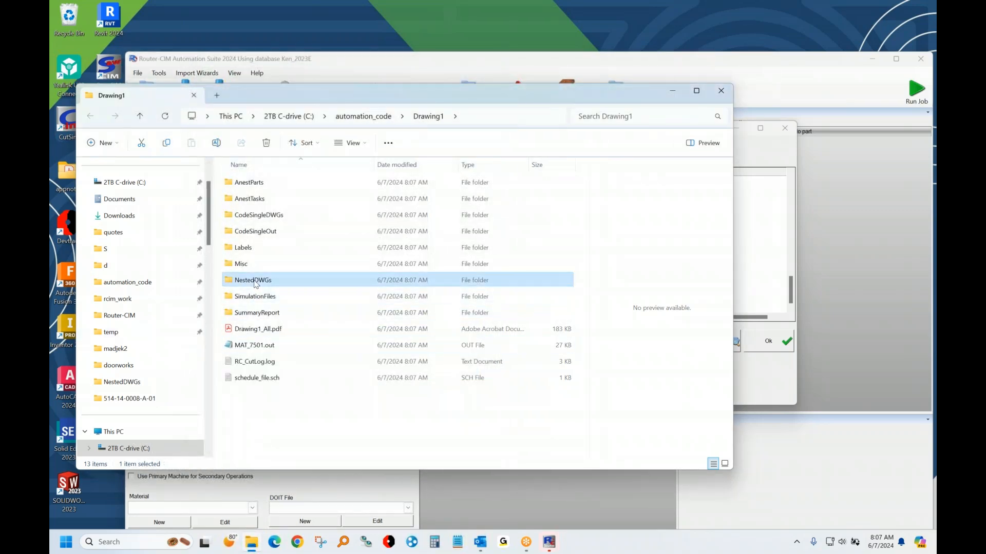
left_click(254, 182)
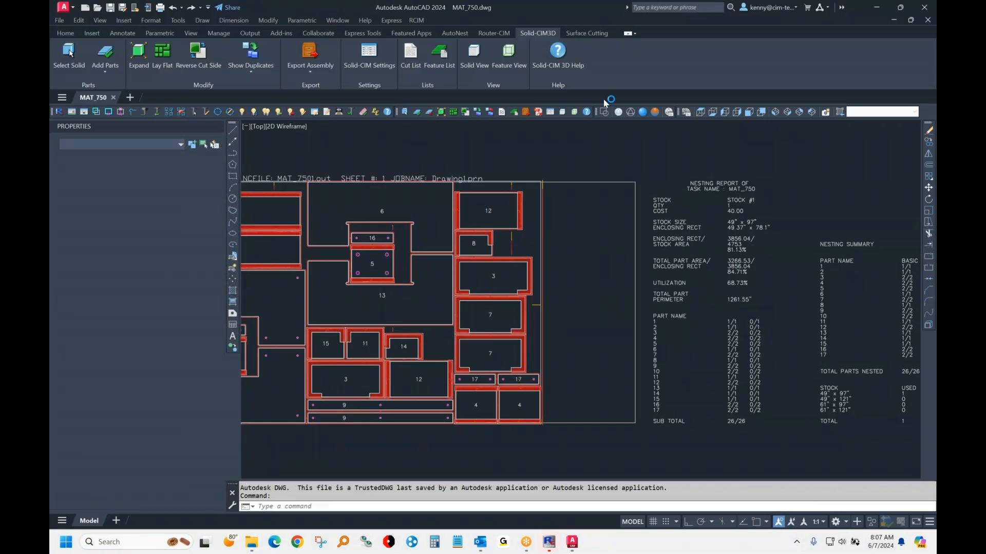
left_click(655, 112)
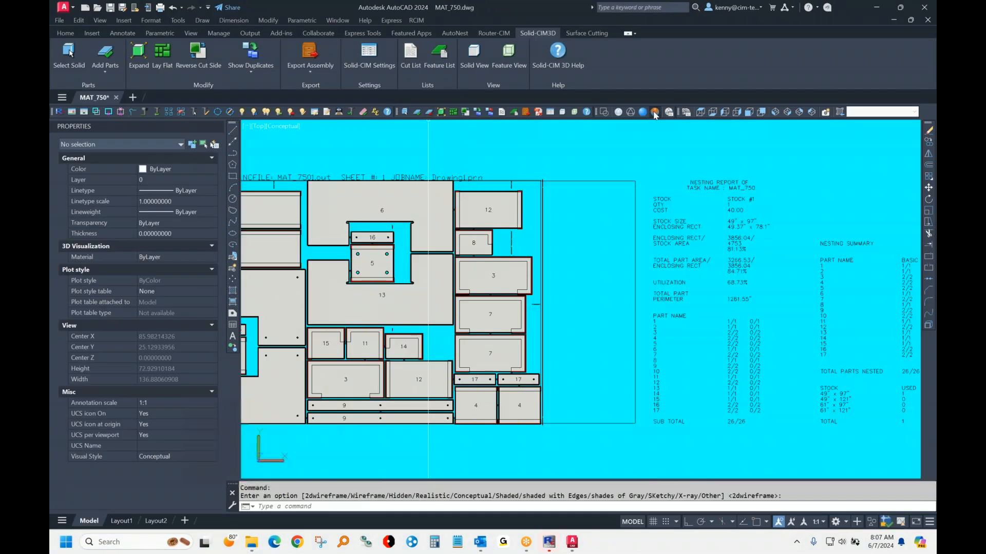
middle_click_drag(423, 355, 383, 324, "shift")
scroll(319, 351, "up", 6)
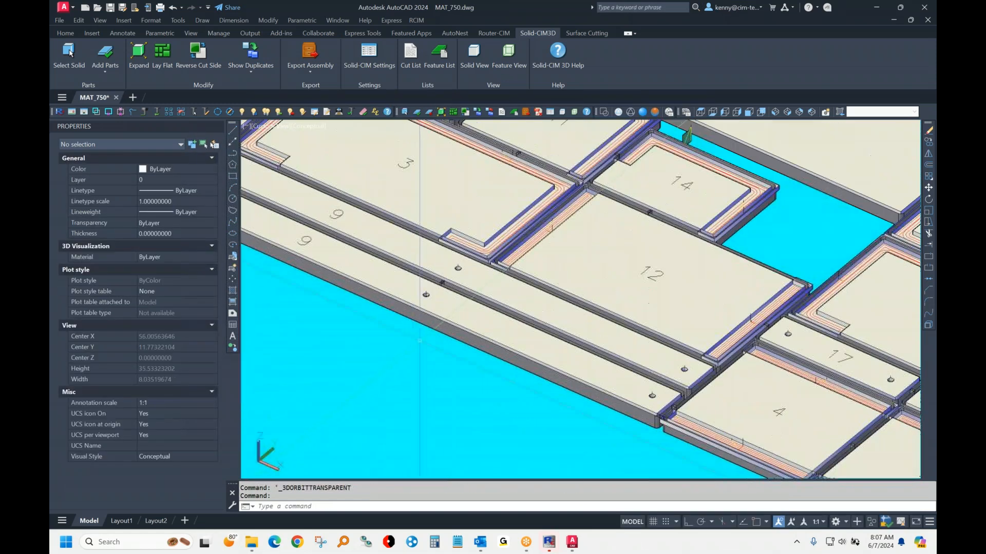
Switch the nest to 2D Wireframe and move the red cutting toolpath block away from the nested sheet.
left_click(603, 112)
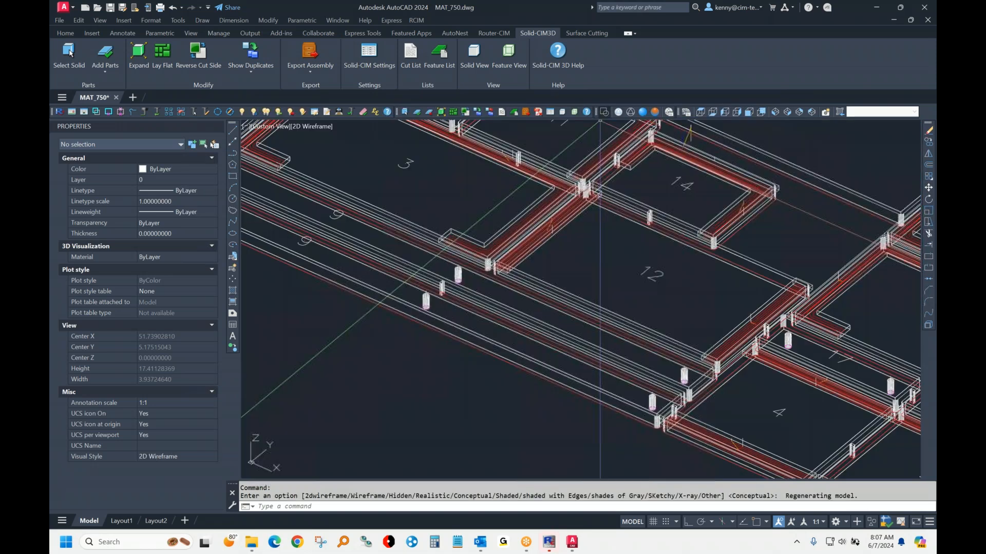
type("m")
key("Return")
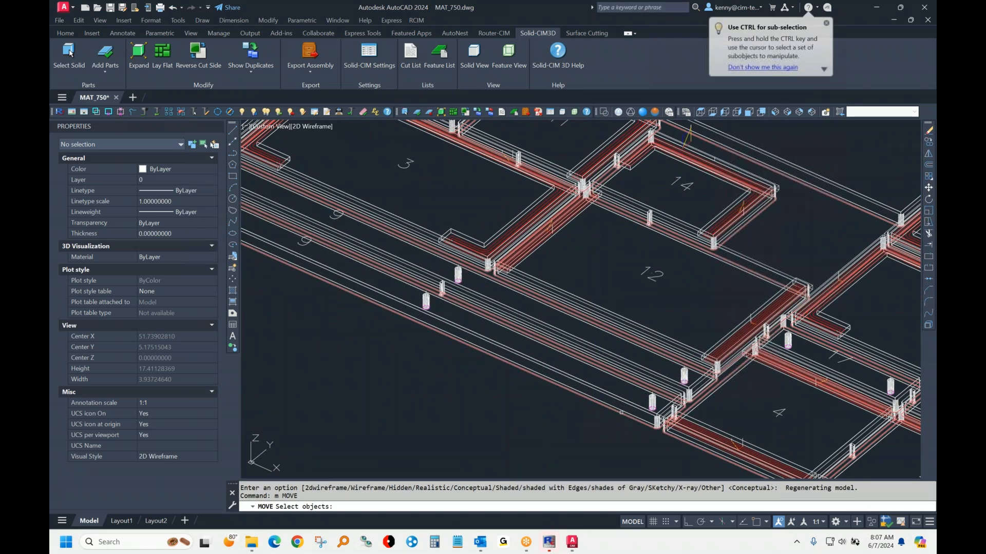
left_click(632, 404)
key("Return")
left_click(633, 404)
scroll(636, 371, "down", 4)
mouse_move(789, 233)
middle_mouse_down()
mouse_move(688, 306)
mouse_move(507, 473)
middle_mouse_up()
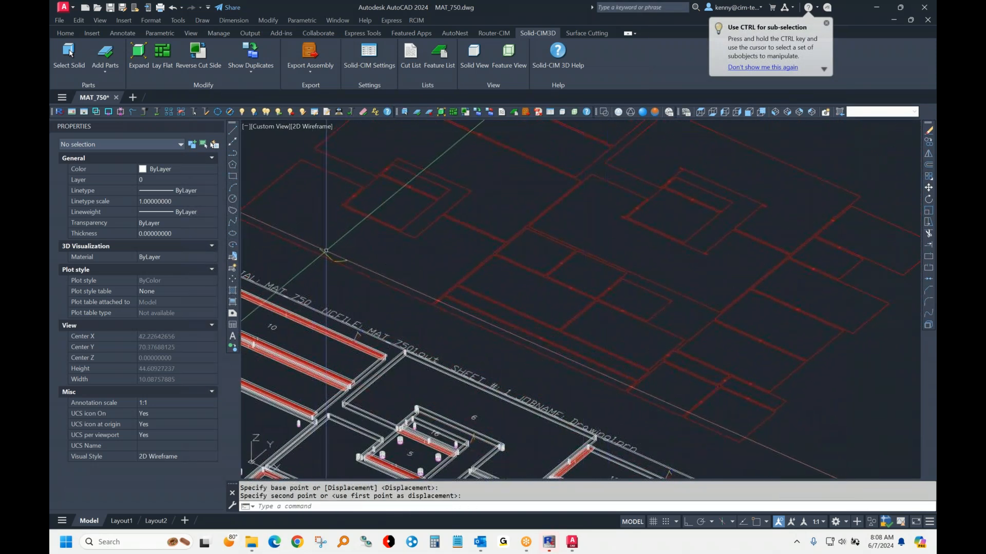
Select the separated toolpath block and examine its lead-in and cutting paths up close and as a whole.
left_click(341, 269)
scroll(460, 271, "up", 8)
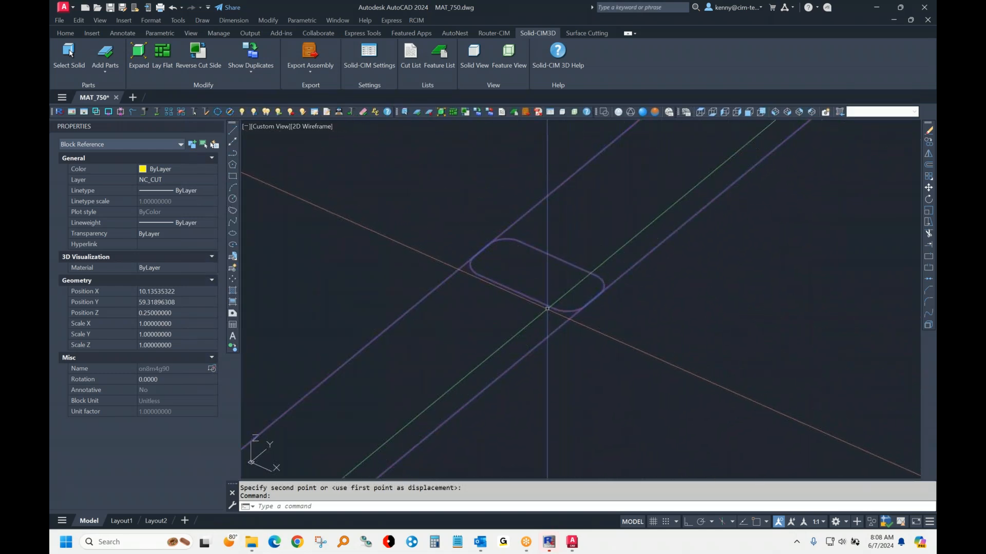
scroll(560, 181, "down", 2)
scroll(560, 181, "down", 5)
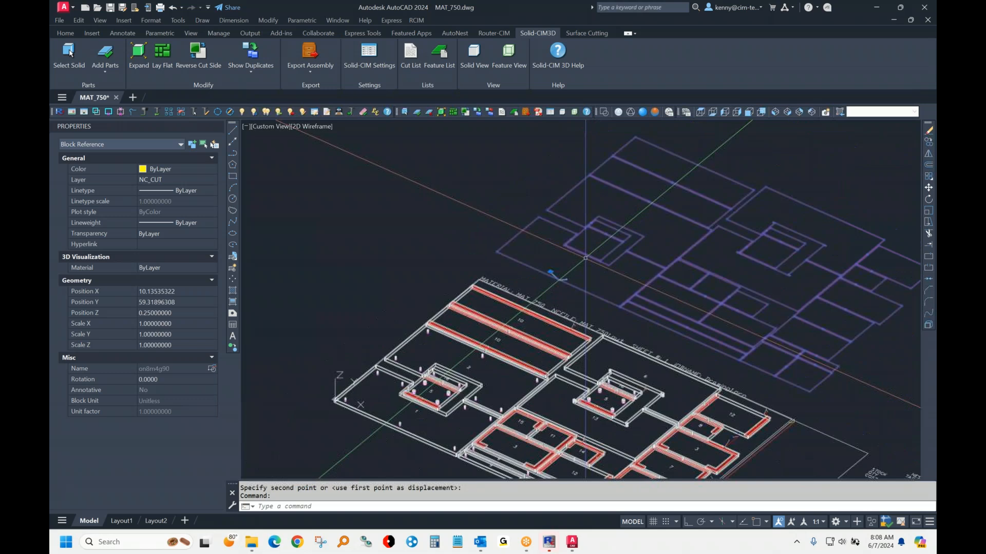
middle_click_drag(682, 262, 600, 208)
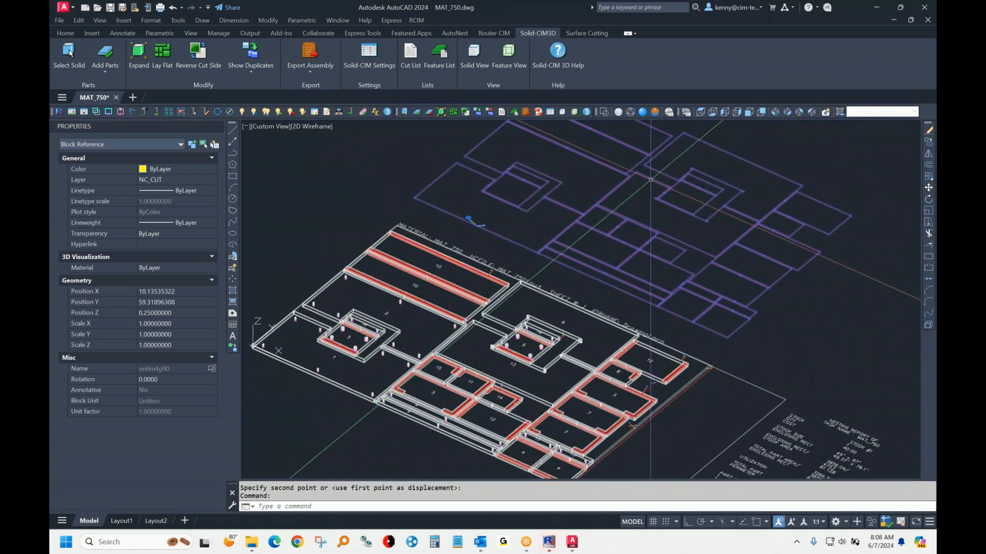
Cancel closing MAT_750.dwg and undo the toolpath move and the 2D Wireframe display change.
left_click(924, 8)
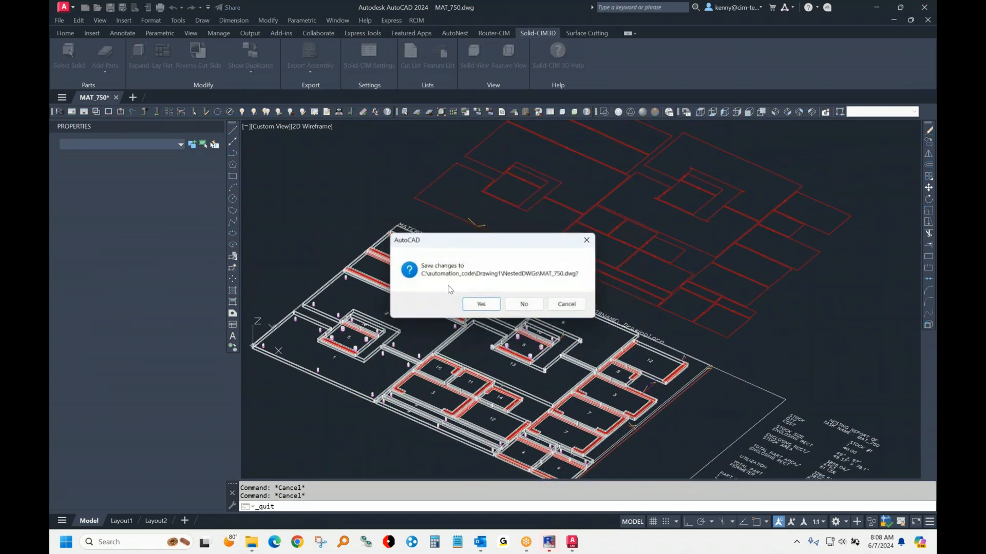
left_click(567, 304)
type("u")
key("Return")
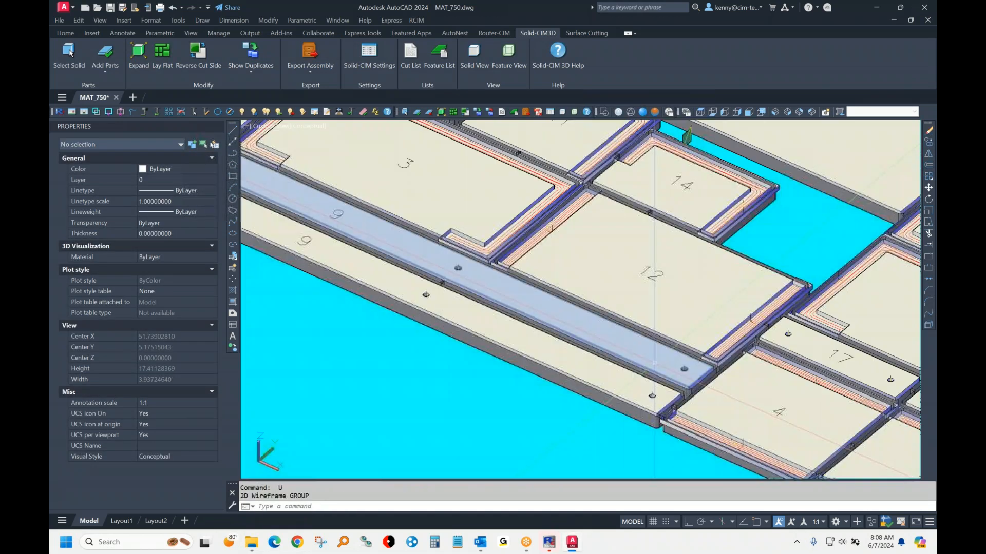
Show the nest from the Top view and erase the vertical line objects between the nested parts and the unused stock.
left_click(702, 113)
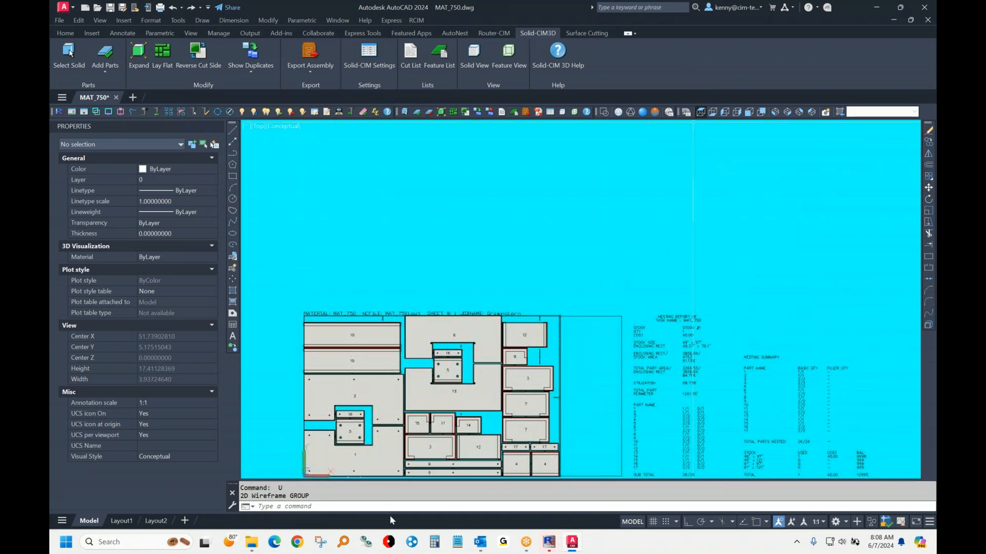
type("e")
key("Return")
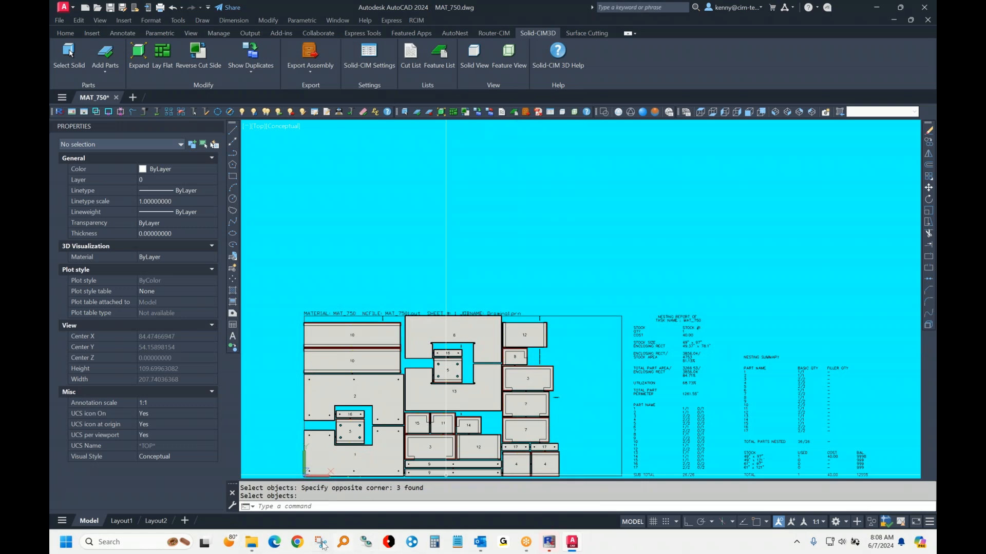
In File Explorer, sort the automation_code folder by date modified and open the CodeSingleDWGs folder of the 3-SEATER job.
left_click(251, 543)
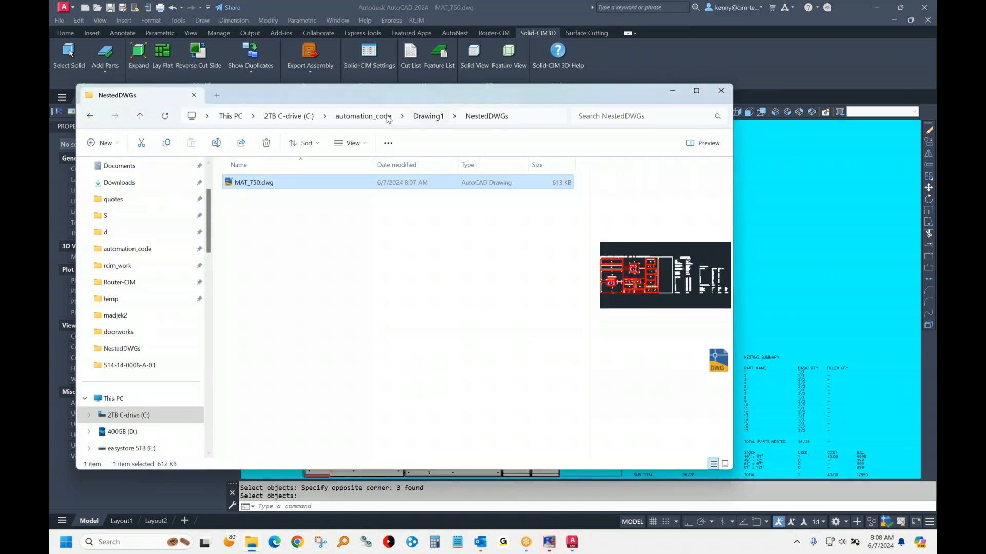
left_click(363, 117)
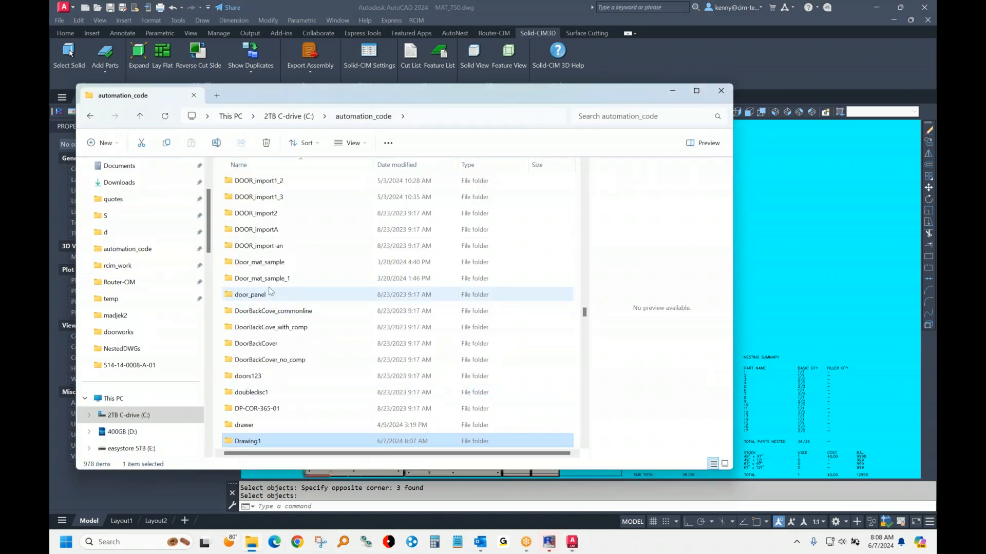
left_click(409, 164)
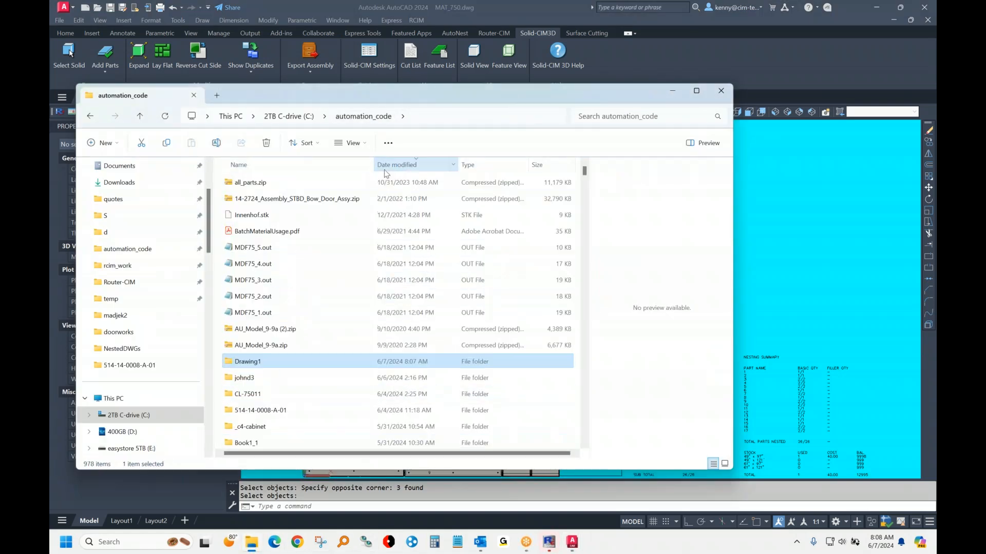
scroll(277, 374, "down", 1)
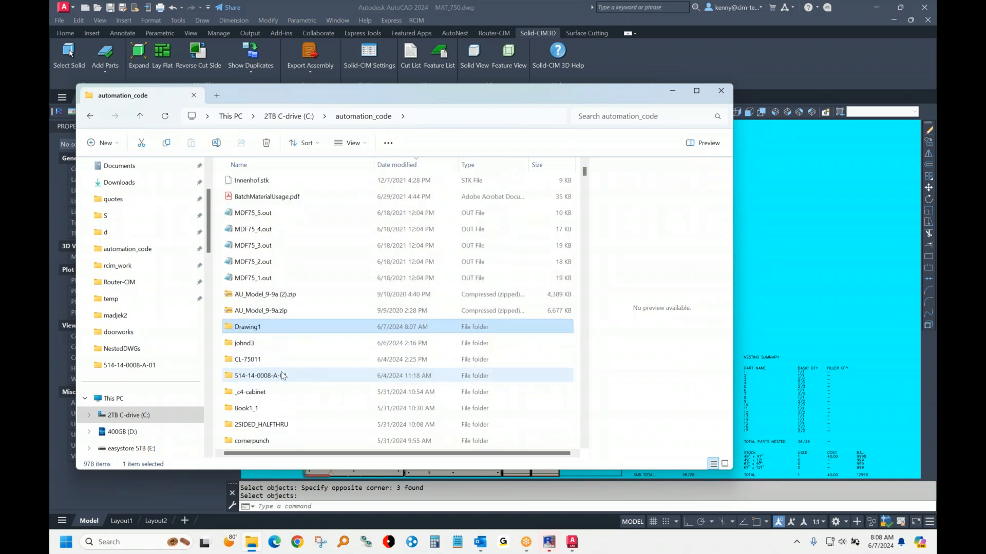
scroll(282, 376, "down", 2)
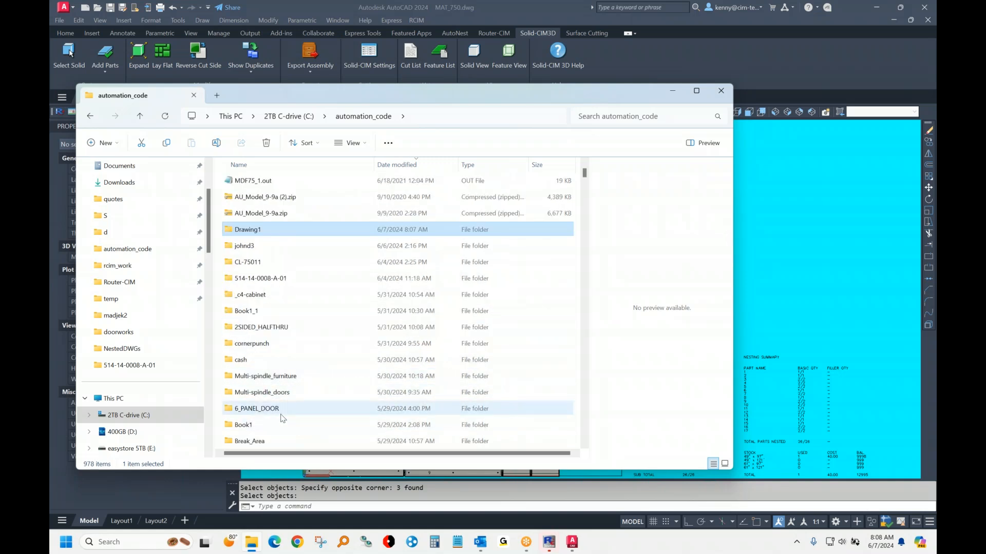
scroll(272, 359, "down", 3)
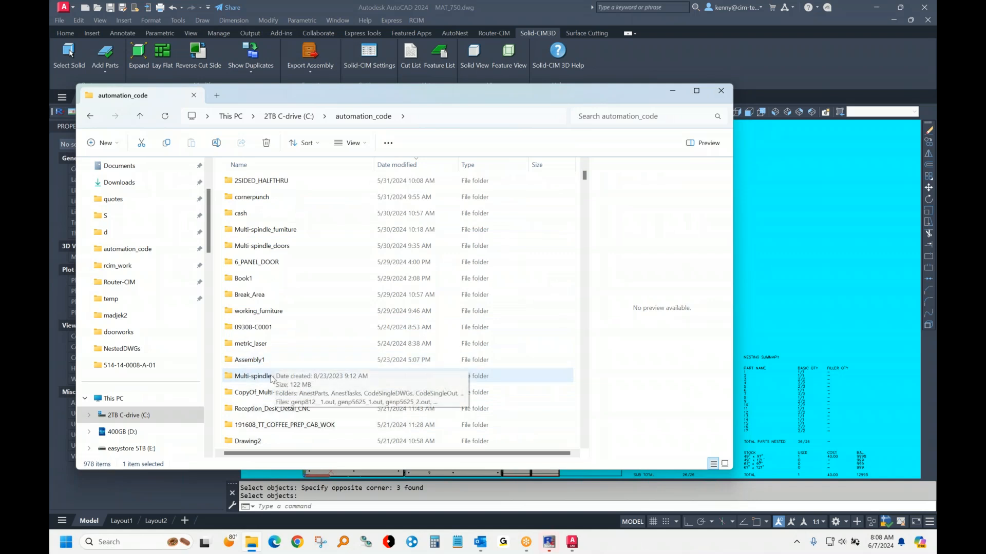
scroll(275, 373, "down", 5)
double_click(250, 363)
double_click(262, 215)
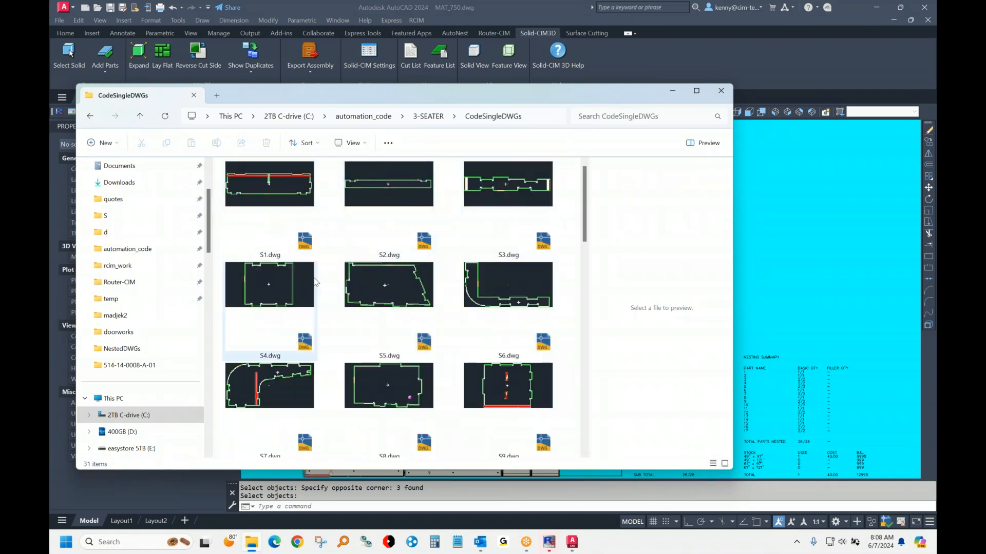
Insert S7.dwg into the nest drawing over the unused stock at default scale, rotated so its long leg points downward.
mouse_move(244, 430)
left_mouse_down()
mouse_move(259, 359)
mouse_move(816, 463)
left_mouse_up()
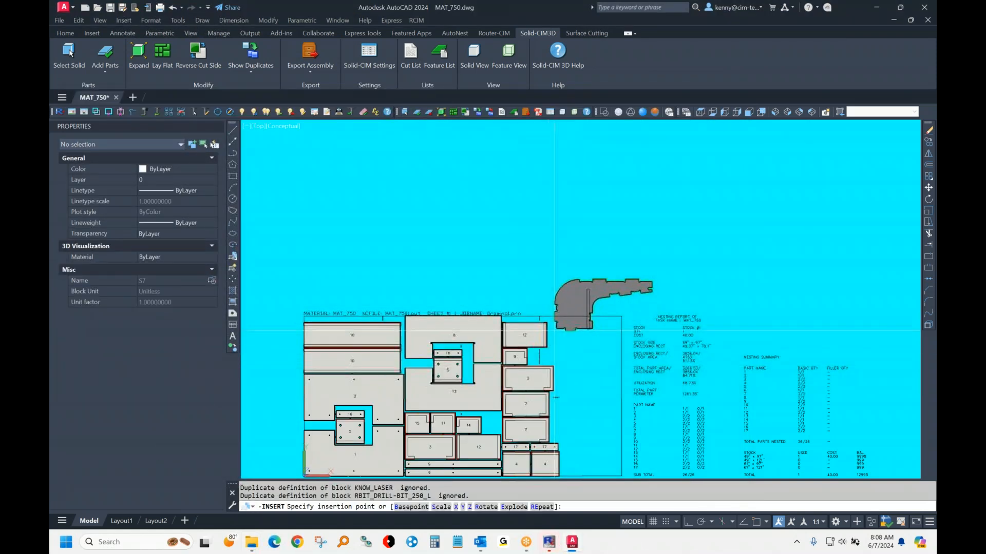
left_click(559, 322)
key("Return")
key("Return")
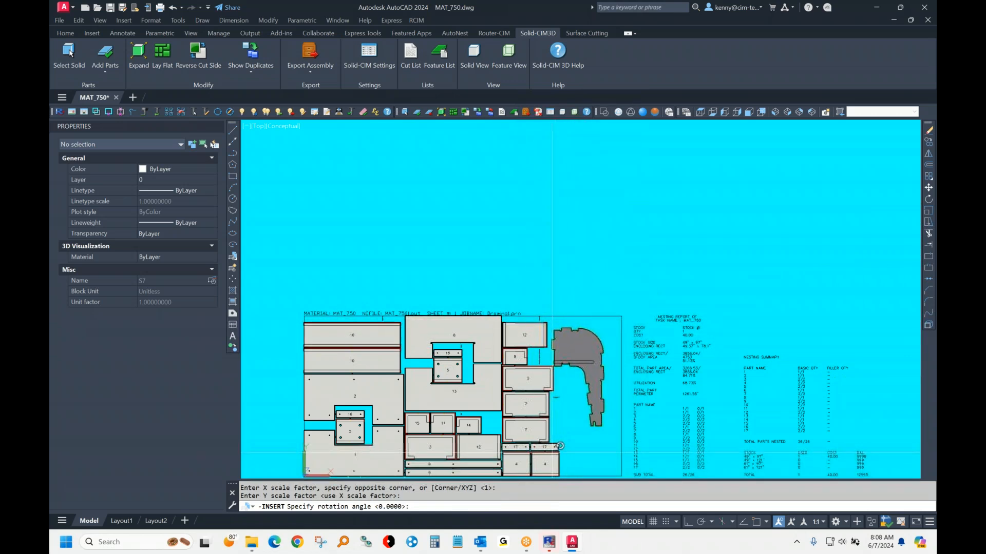
key("F8")
left_click(550, 454)
scroll(558, 359, "up", 4)
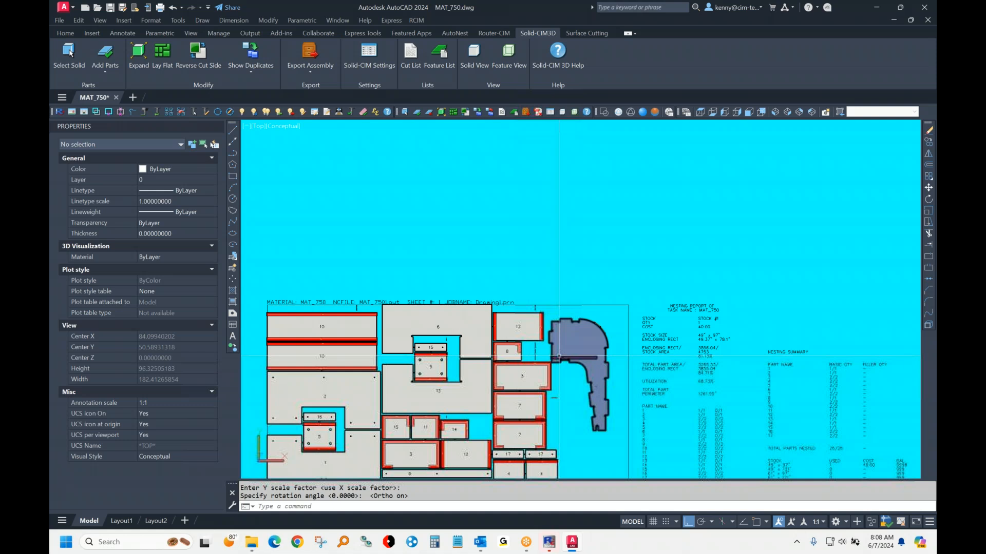
Move the inserted S7 part up and closer to part 12, inside the unused area of the sheet.
type("m")
key("Return")
left_click(579, 343)
key("Return")
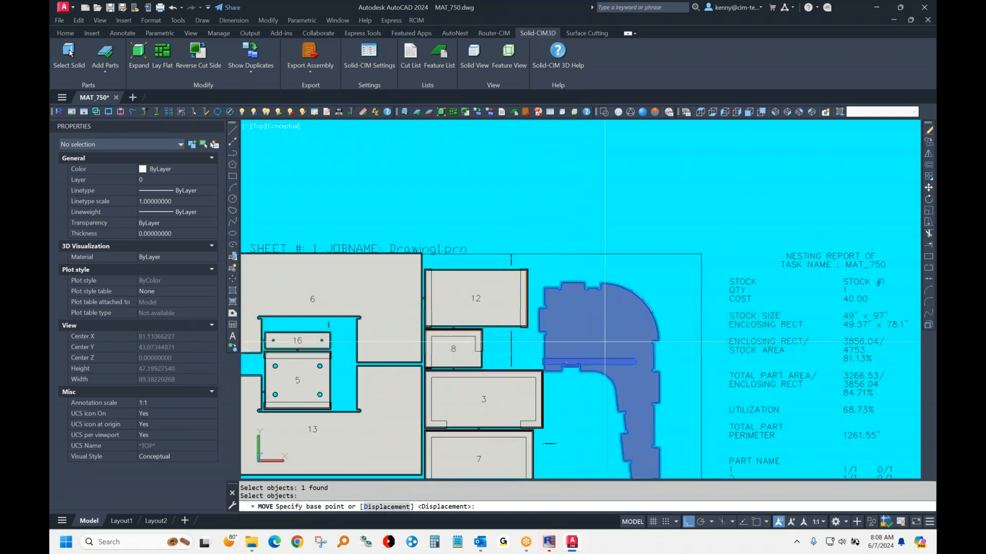
left_click(605, 342)
key("F8")
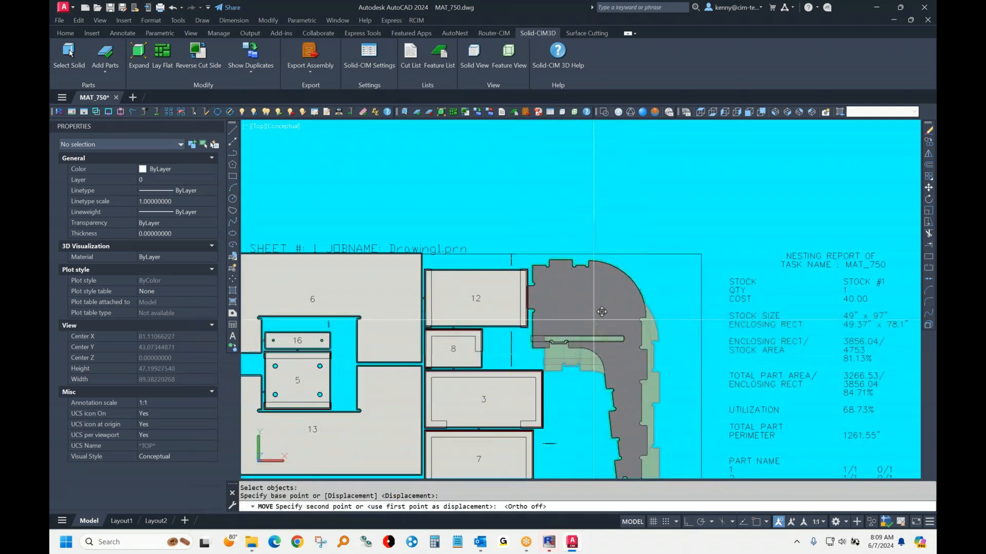
left_click(604, 310)
In 2D Wireframe, draw a closed line profile with a notched side and a sloped top edge in the unused stock beside part 4.
mouse_move(584, 421)
middle_mouse_down()
mouse_move(601, 225)
mouse_move(586, 188)
middle_mouse_up()
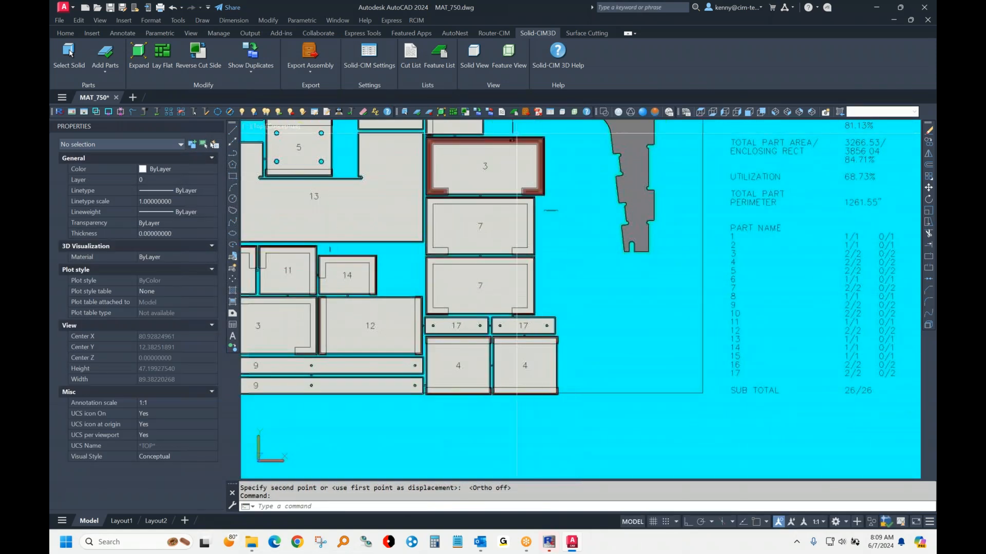
left_click(604, 112)
type("l")
key("Return")
left_click(576, 272)
left_click(576, 300)
left_click(600, 300)
left_click(600, 344)
left_click(574, 344)
left_click(574, 390)
left_click(692, 389)
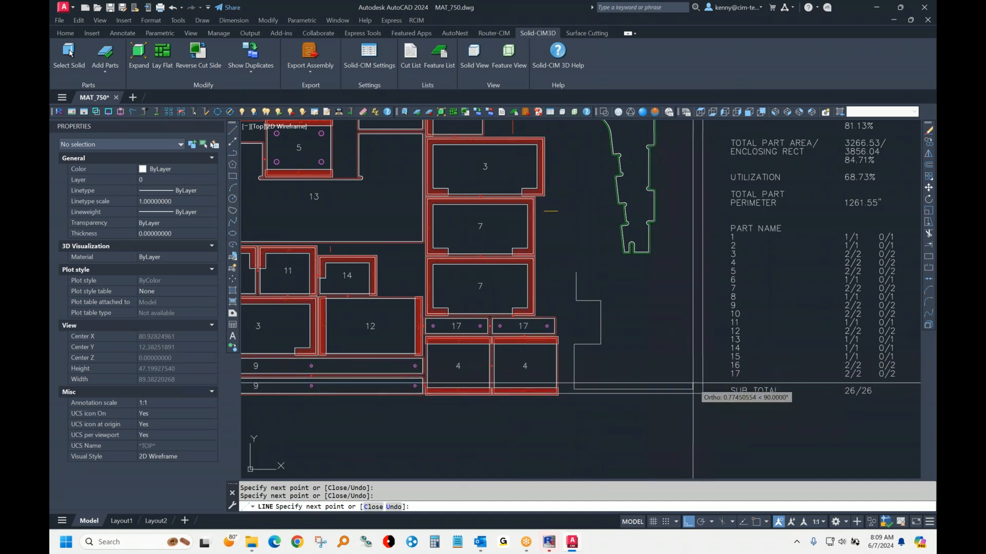
left_click(692, 285)
type("c")
key("Return")
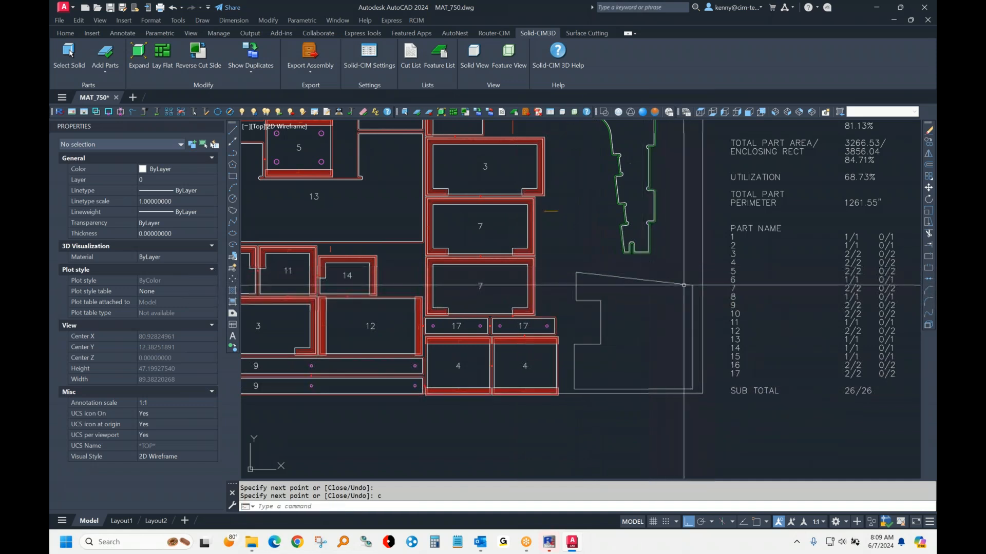
Stretch the lower endpoint of the profile's sloped top line by @.002,.003 and inspect the corner gap up close.
left_click(678, 286)
left_click(692, 286)
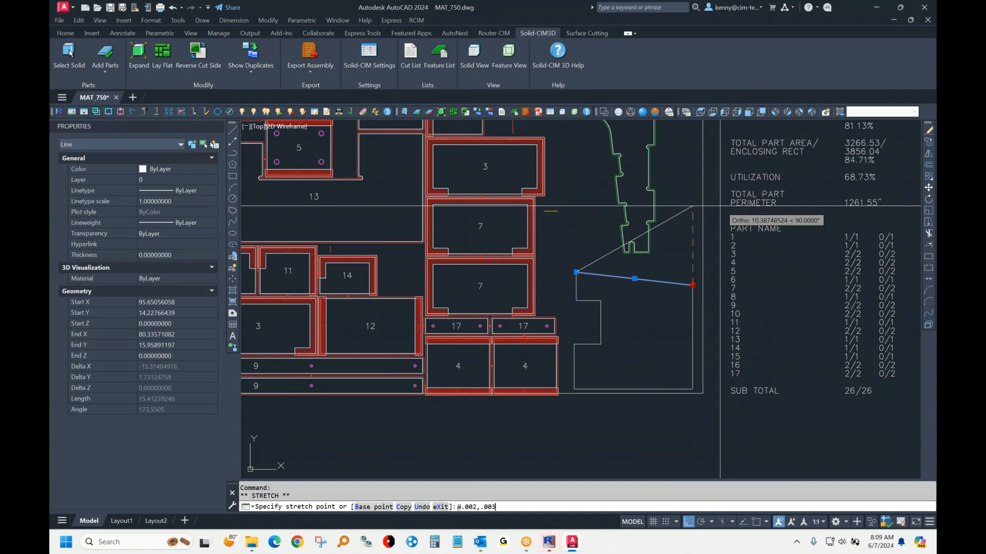
key("Return")
key("Escape")
key("Escape")
scroll(691, 286, "up", 10)
scroll(484, 201, "up", 15)
scroll(574, 199, "down", 20)
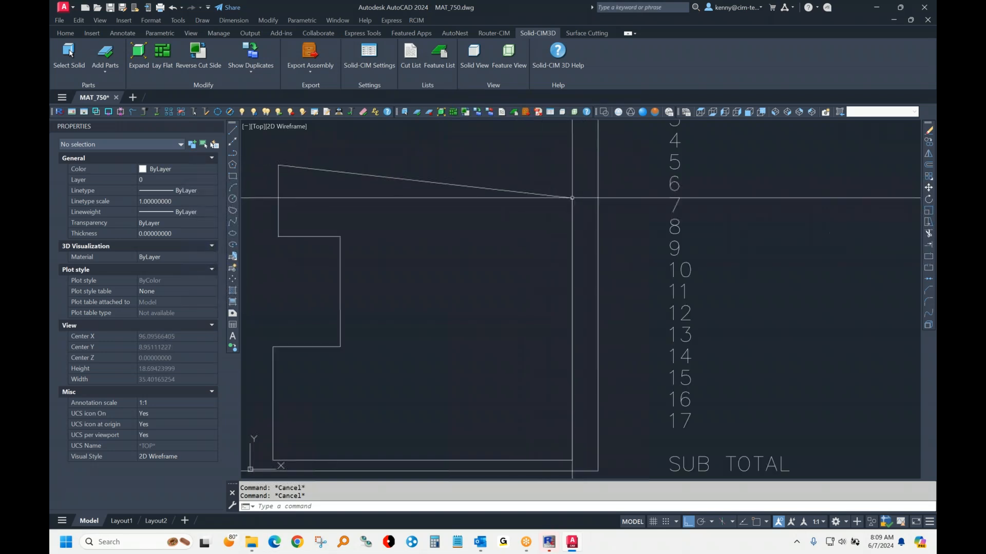
scroll(572, 198, "down", 2)
Load Router-CIM for the nest drawing and bring up its control panel.
left_click(492, 34)
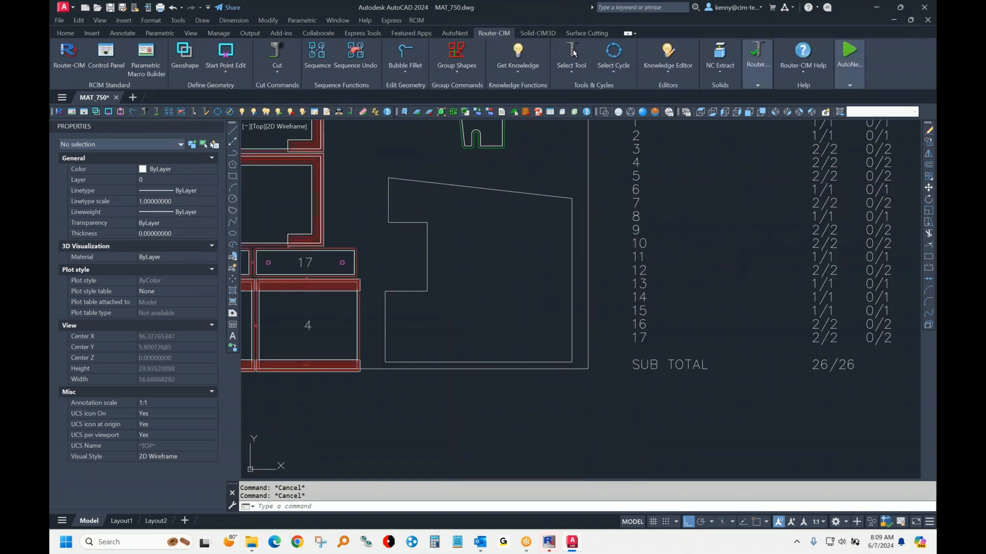
left_click(71, 55)
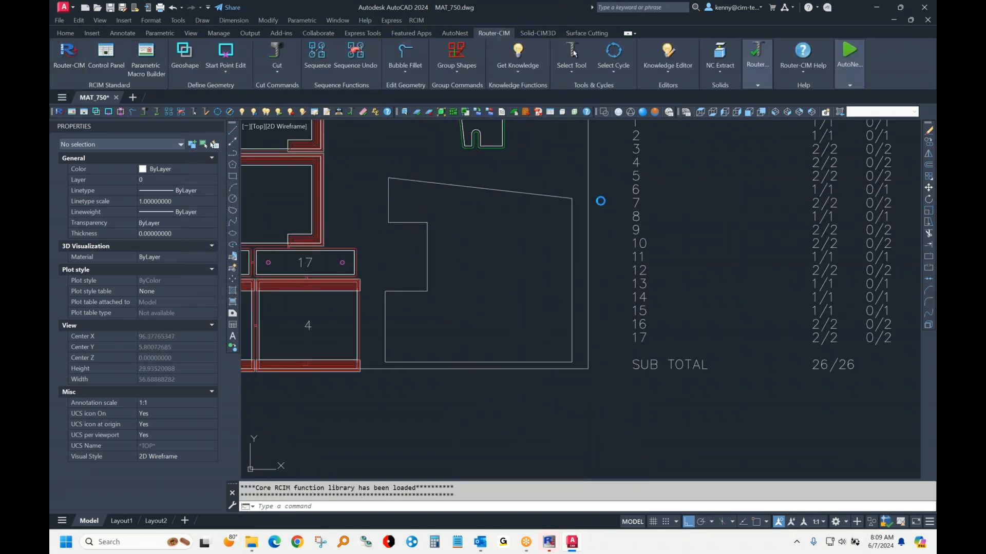
left_click(601, 209)
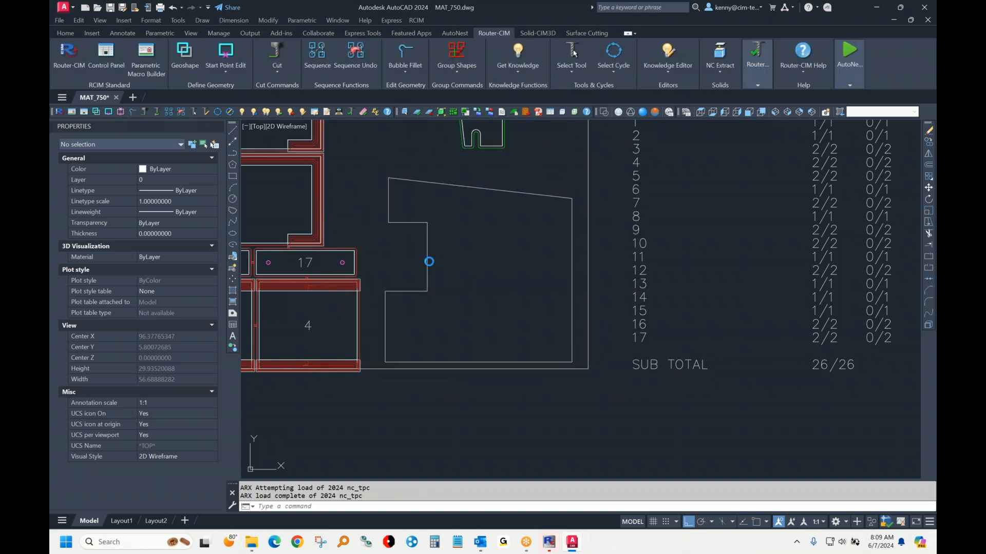
key("Return")
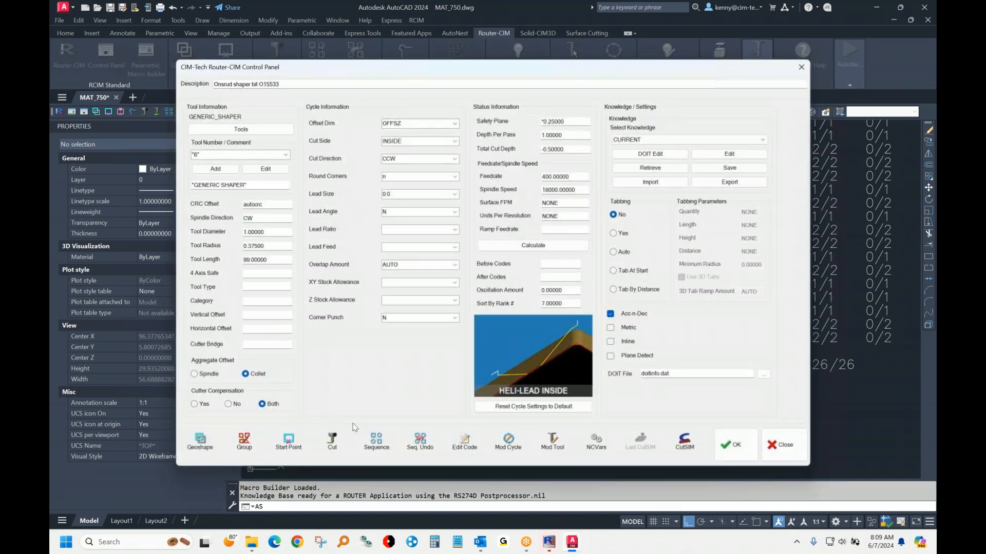
Convert the drawn line profile into a geoshape and place its start point midway along the sloped top edge.
left_click(202, 442)
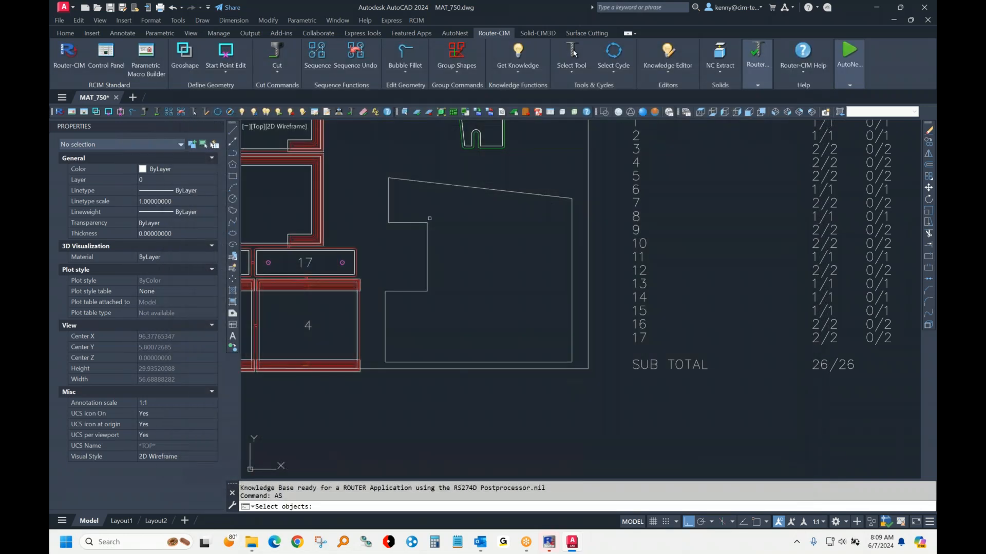
left_click(386, 175)
left_click(579, 365)
key("Return")
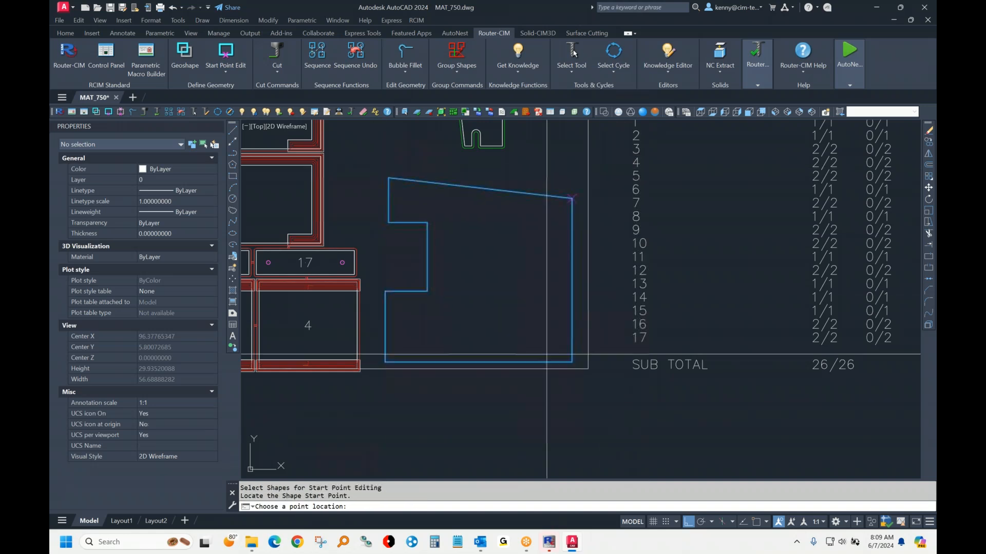
left_click(477, 188)
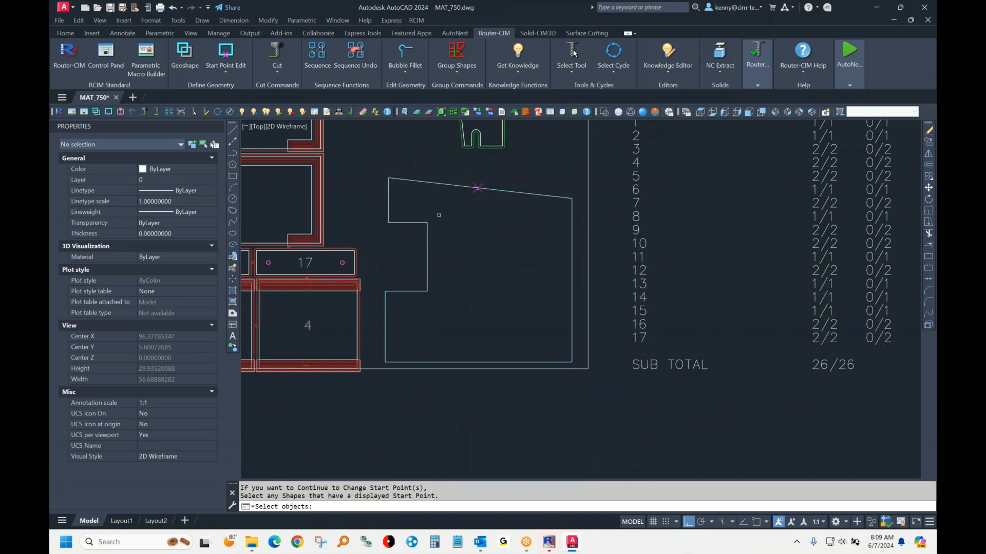
key("Return")
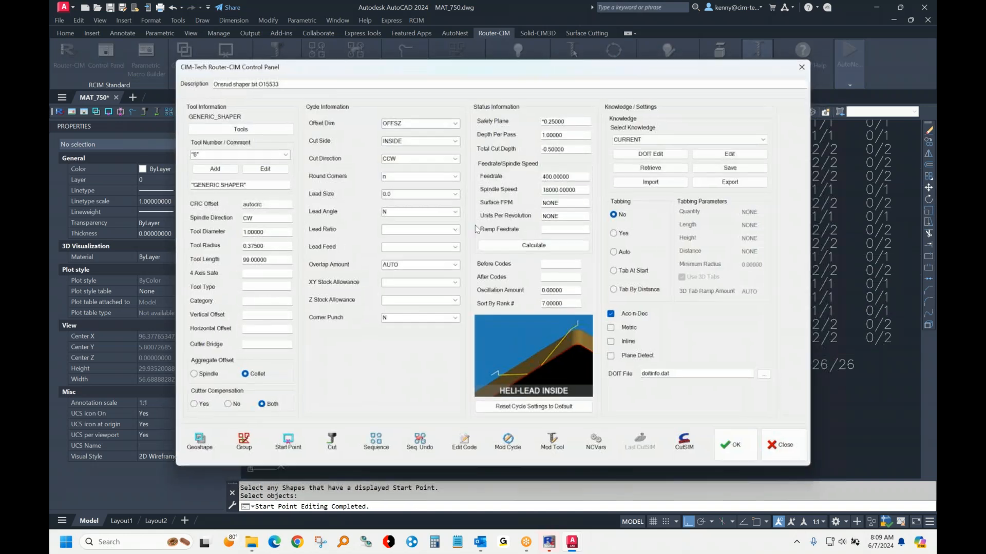
Retrieve the OUTSIDE knowledge, set the total cut depth to -.752, and cut the notched profile with it.
left_click(673, 141)
left_click(631, 163)
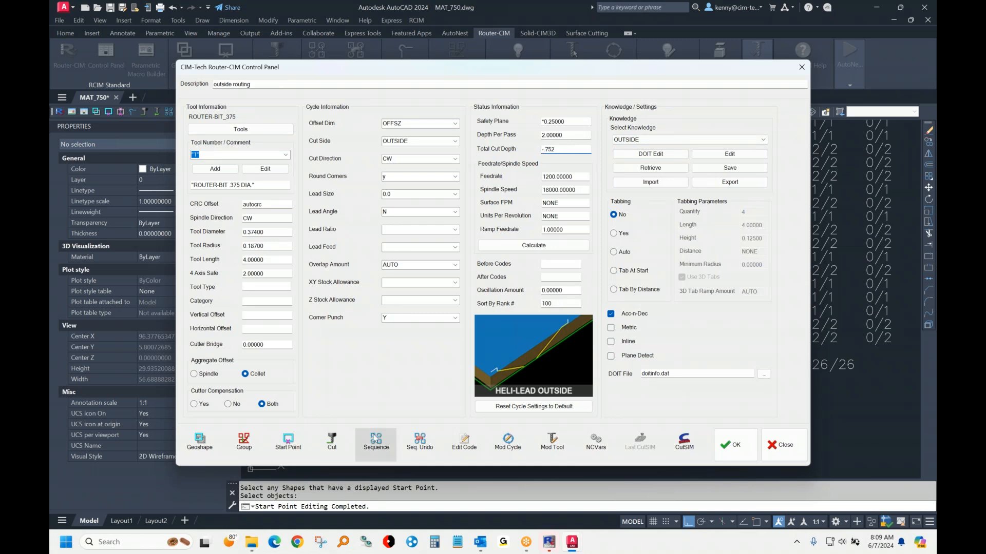
left_click(332, 442)
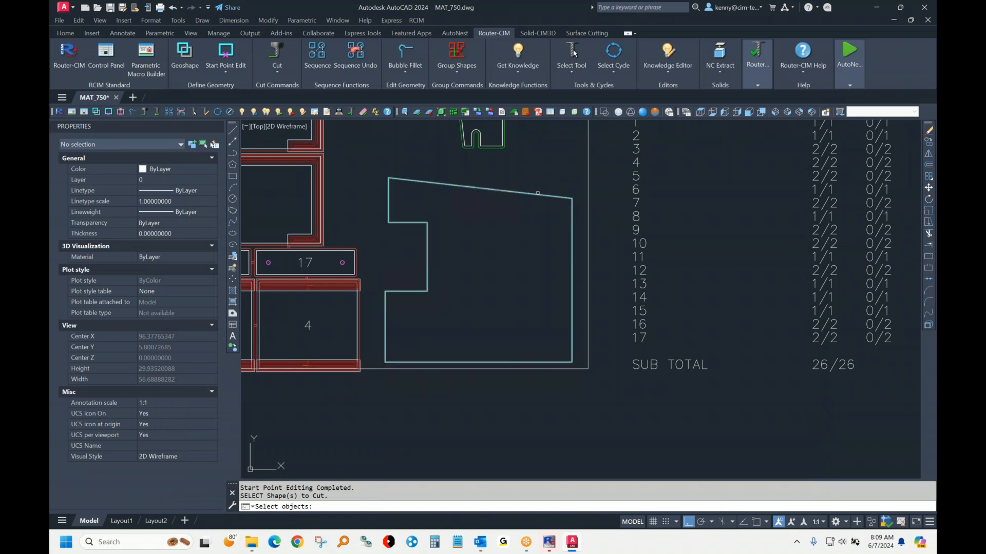
key("Escape")
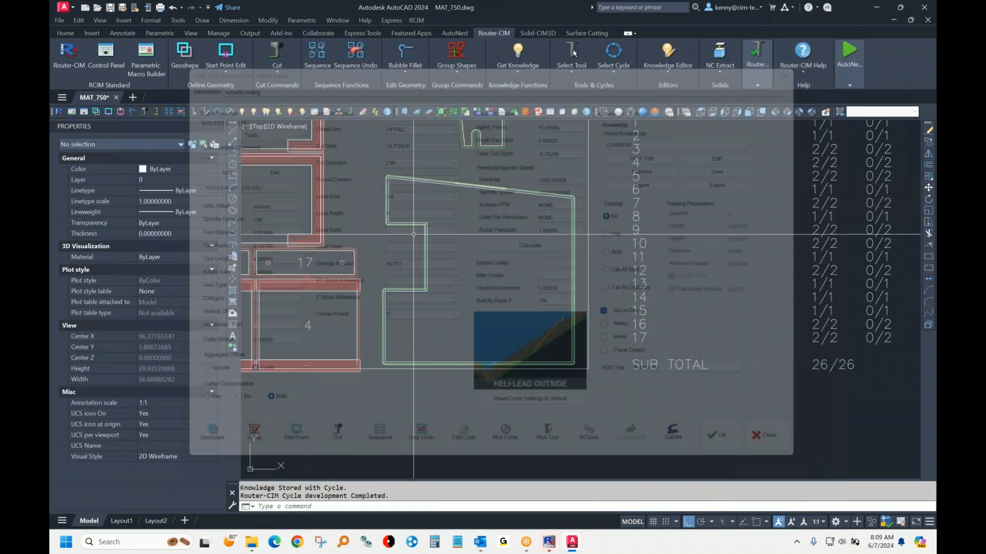
Draw a .375 diameter circle at the end of the corner punch move in the profile's notch and select it.
scroll(399, 230, "up", 12)
mouse_move(660, 205)
middle_mouse_down()
mouse_move(618, 255)
mouse_move(455, 372)
middle_mouse_up()
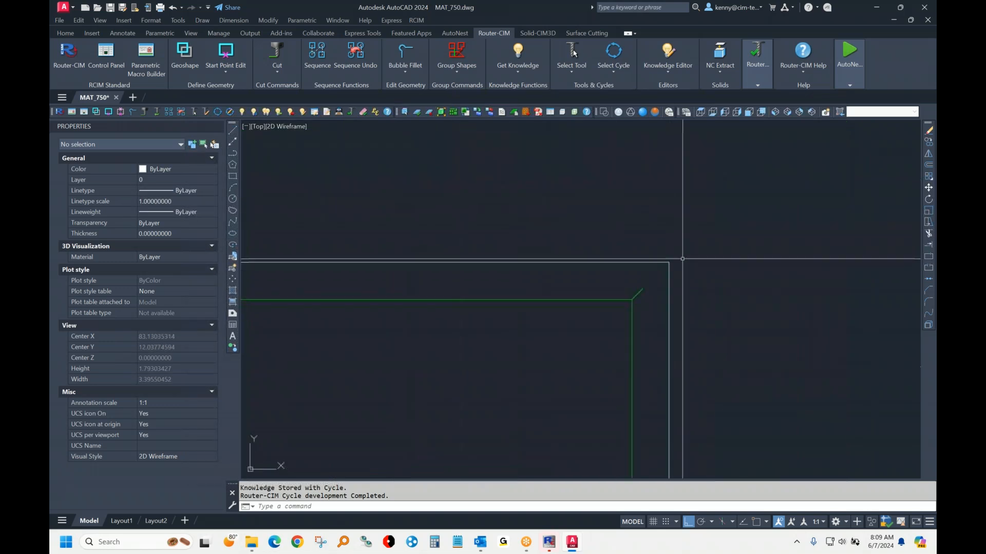
type("c")
key("Return")
type("end of")
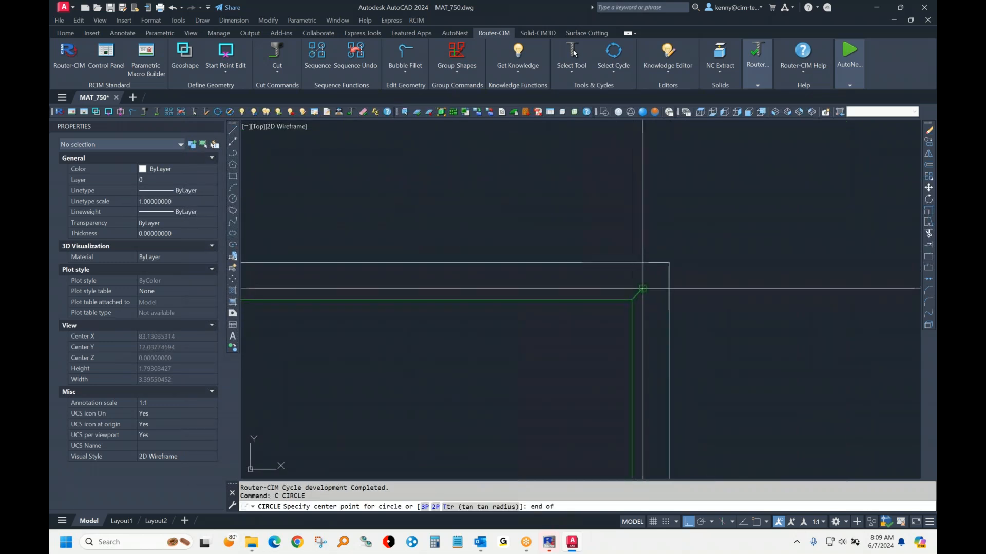
key("Return")
left_click(642, 289)
type("d.375")
key("Return")
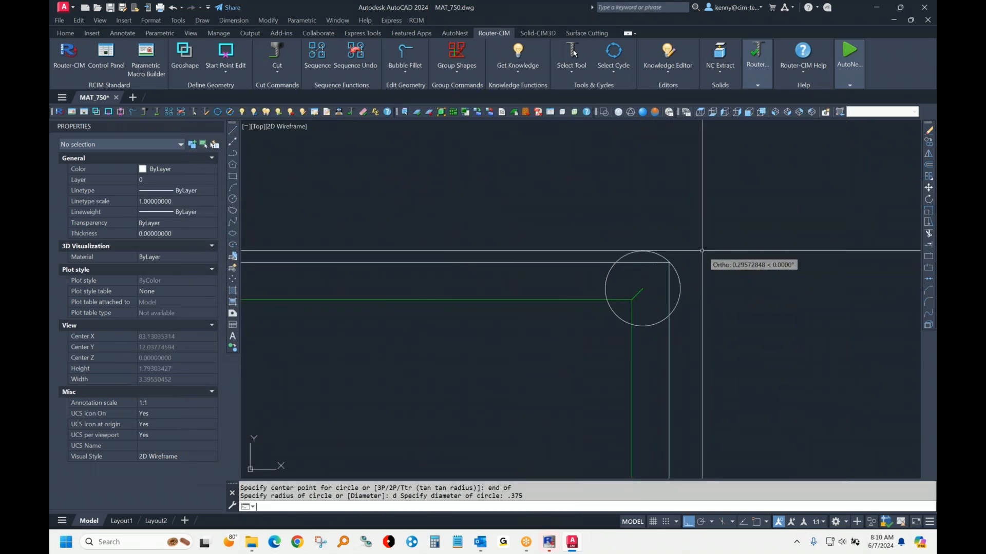
left_click(671, 262)
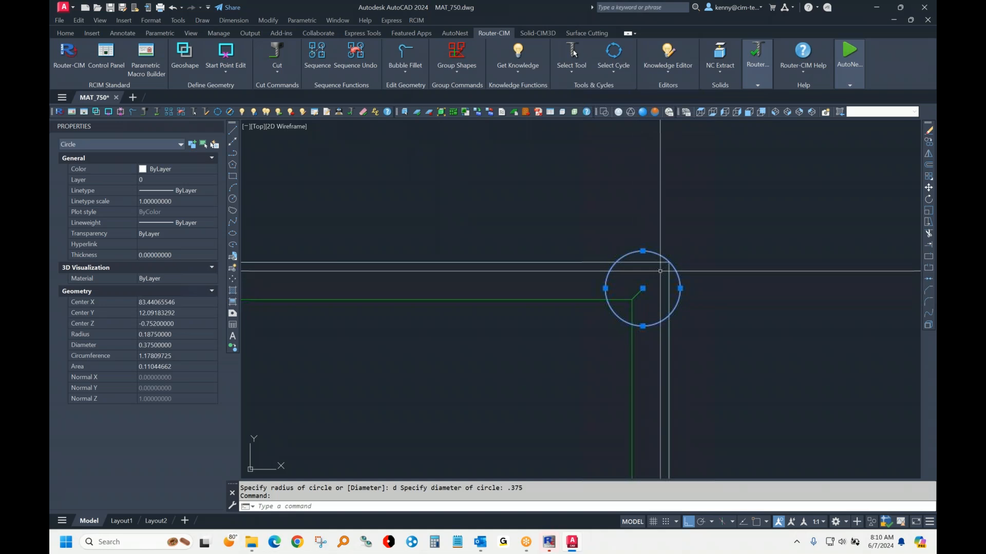
View the nest with the new profile's toolpath from an angled 3D viewpoint in the Conceptual visual style.
middle_click_drag(701, 256, 595, 313, "shift")
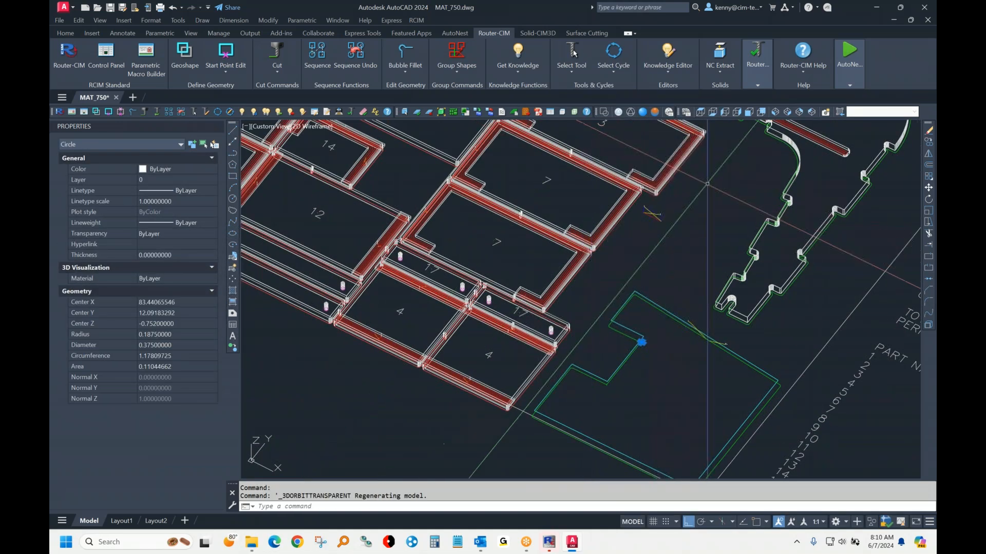
left_click(652, 114)
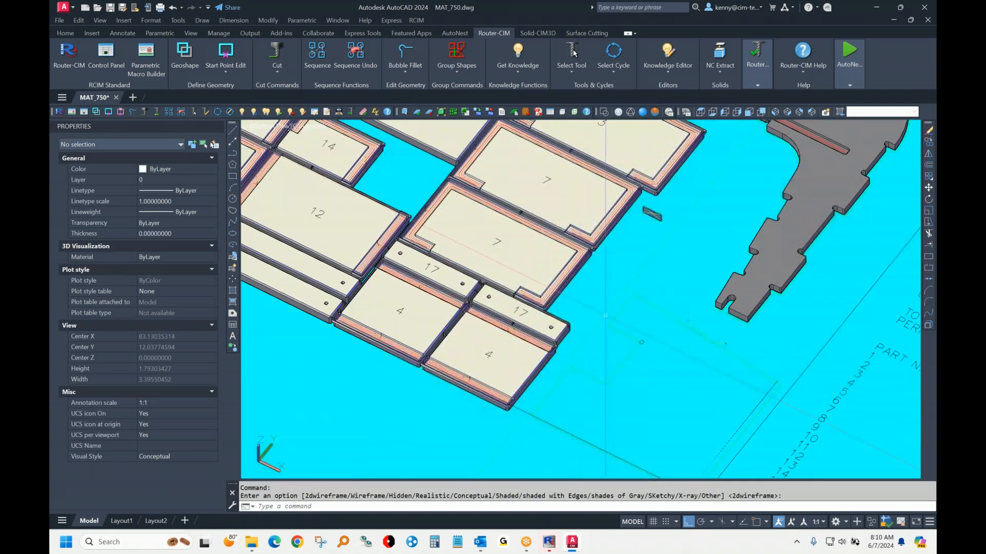
middle_click_drag(640, 361, 669, 299, "shift")
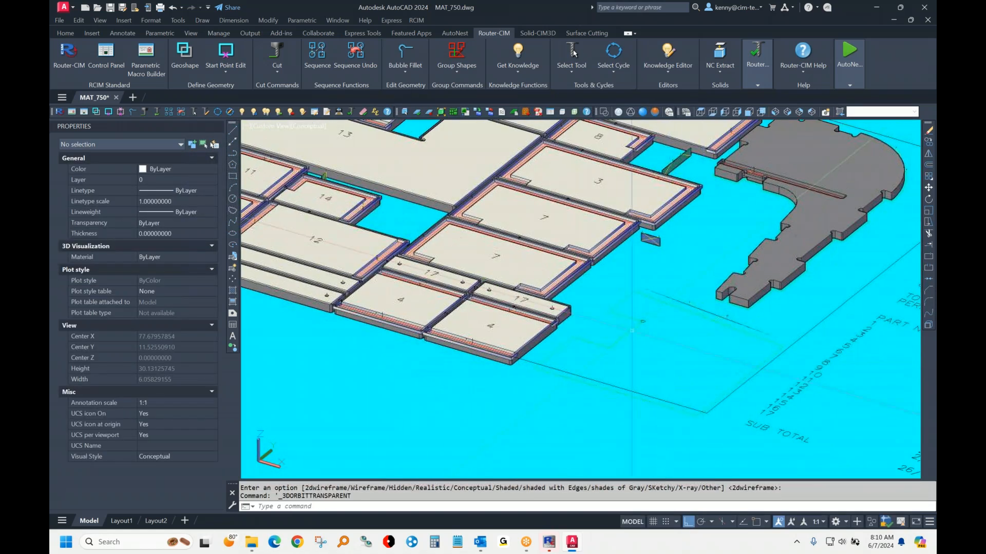
Return to the top view in 2D Wireframe and copy a drill hole from part 5 to three spots along the notched profile's left side.
left_click(701, 113)
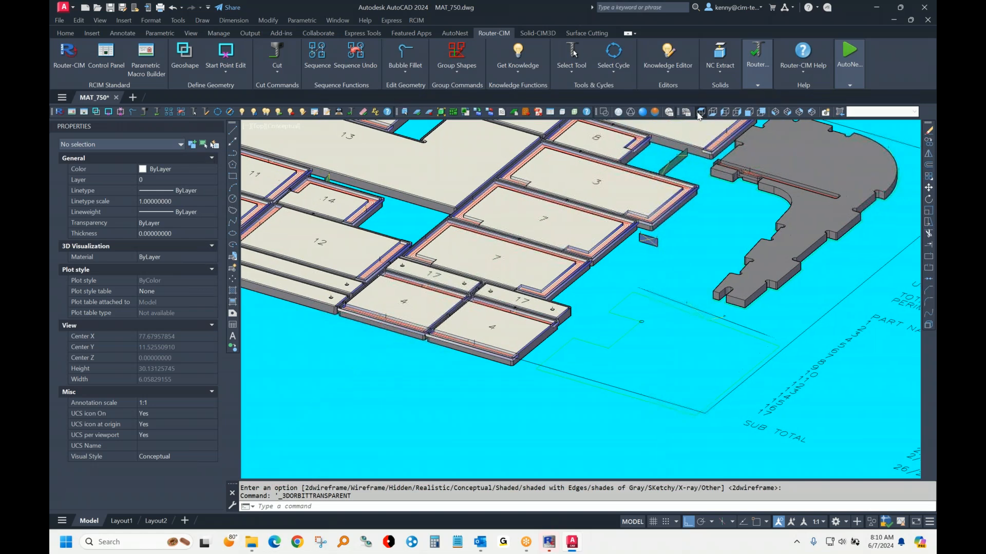
left_click(604, 112)
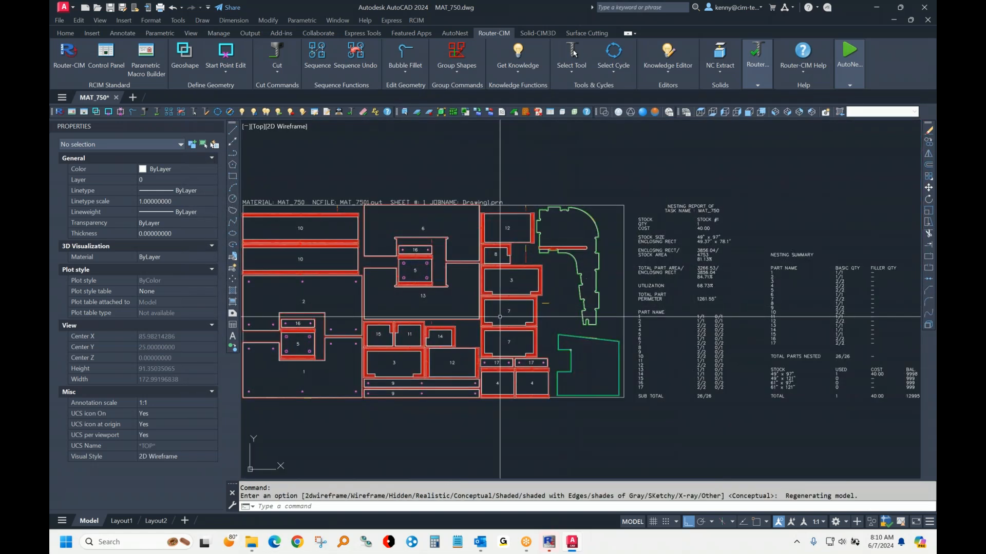
type("cp")
key("Return")
scroll(396, 264, "up", 2)
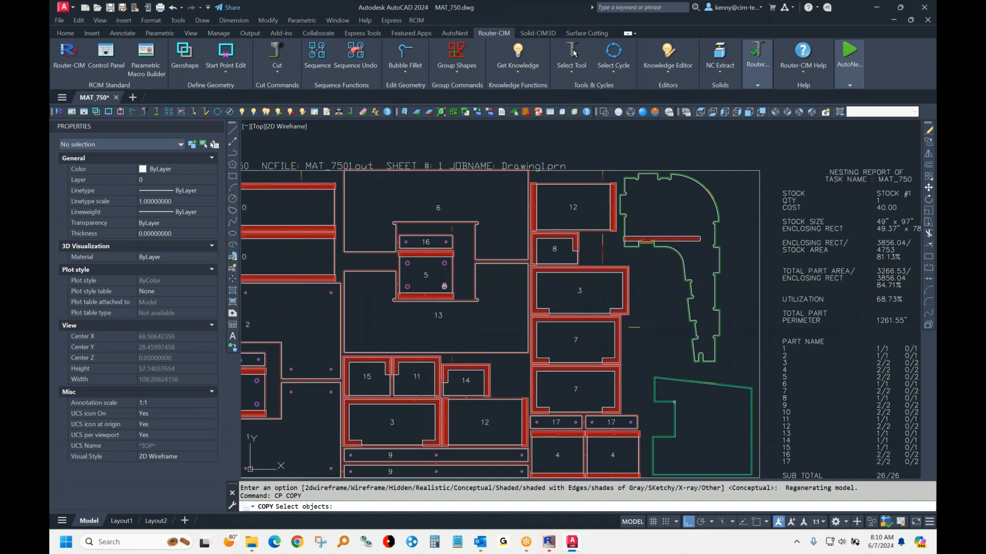
key("Return")
left_click(444, 286)
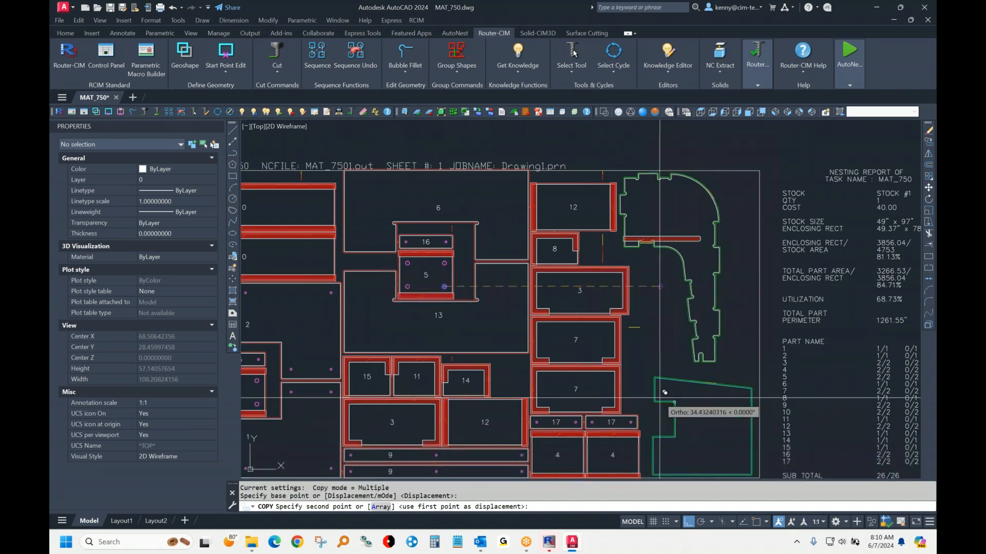
key("F8")
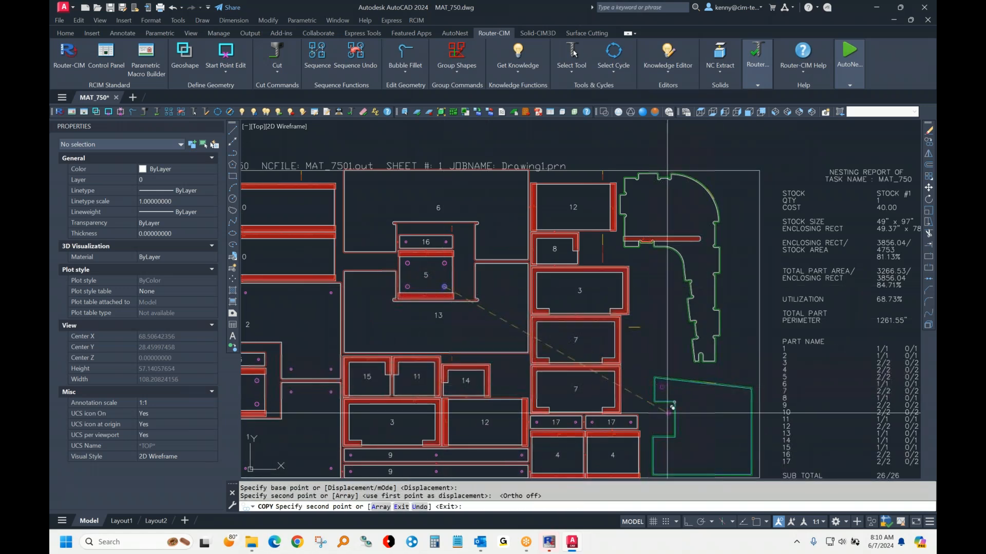
left_click(662, 387)
left_click(659, 467)
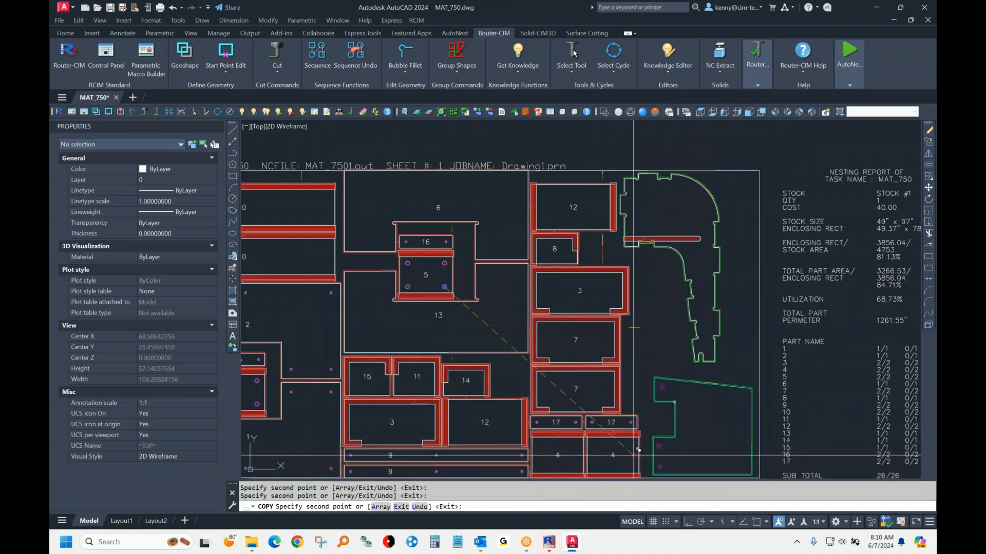
key("Return")
Start a cut sequence from the Router-CIM control settings and include all cut cycles of the nest, with the added parts and holes.
scroll(434, 398, "down", 3)
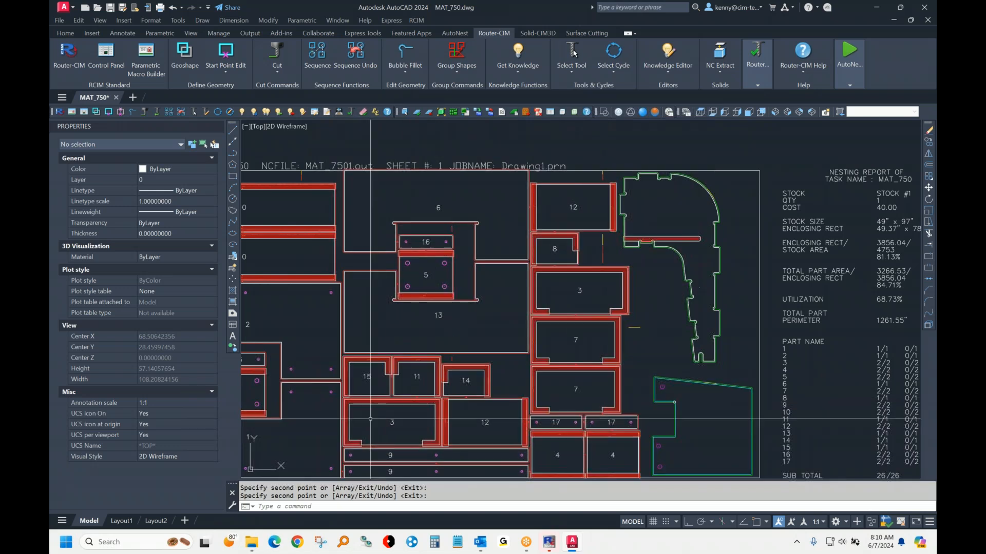
middle_click_drag(415, 334, 490, 308)
type("as")
key("Return")
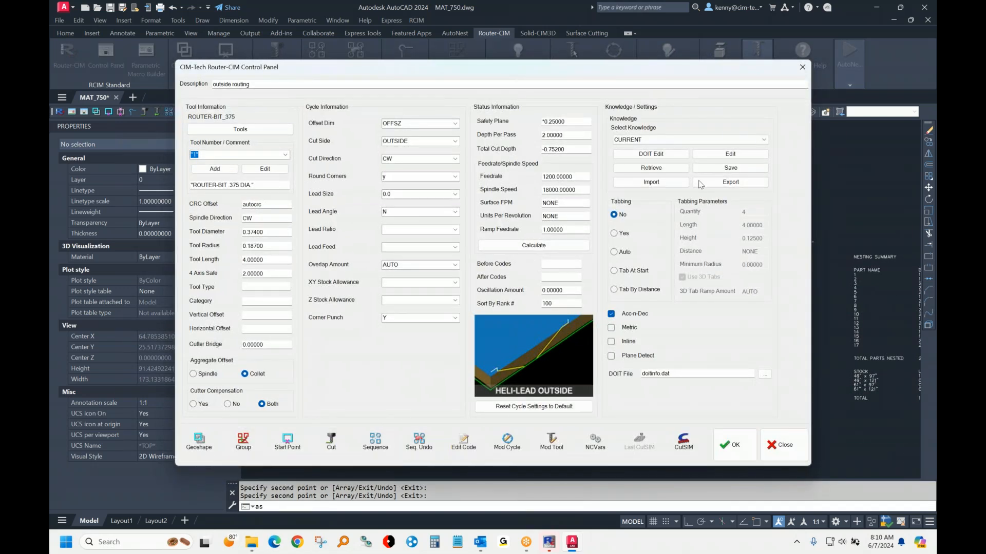
scroll(699, 141, "down", 3)
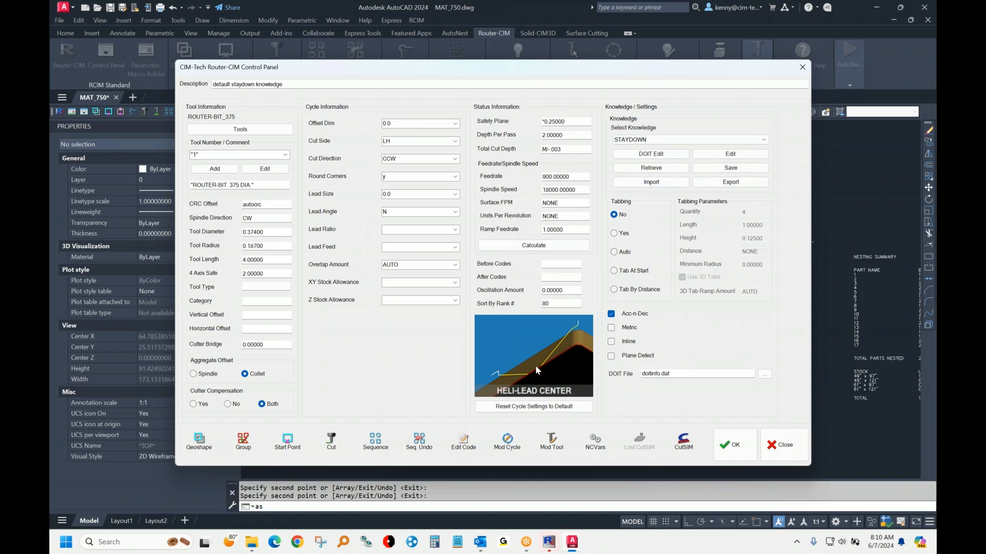
left_click(374, 442)
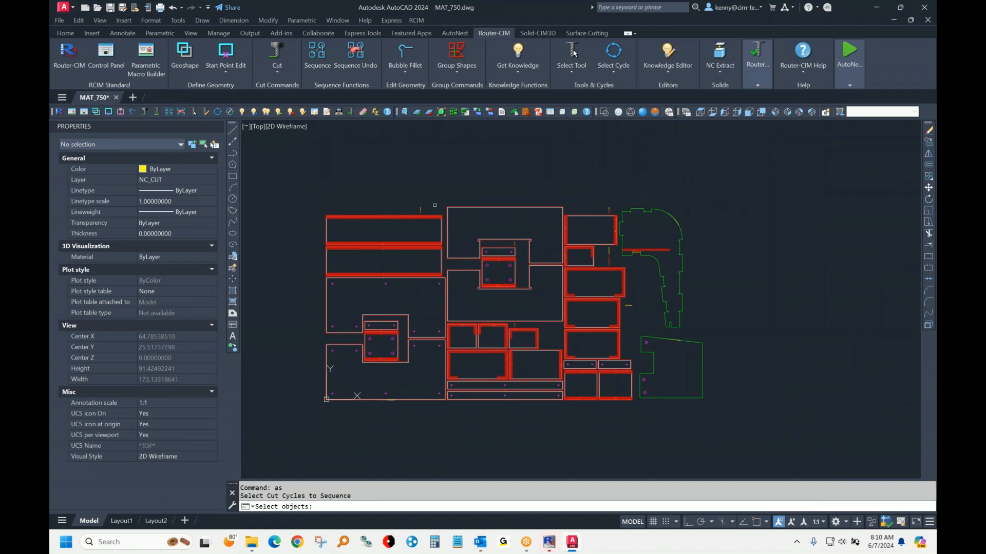
left_click(307, 168)
left_click(716, 413)
key("Return")
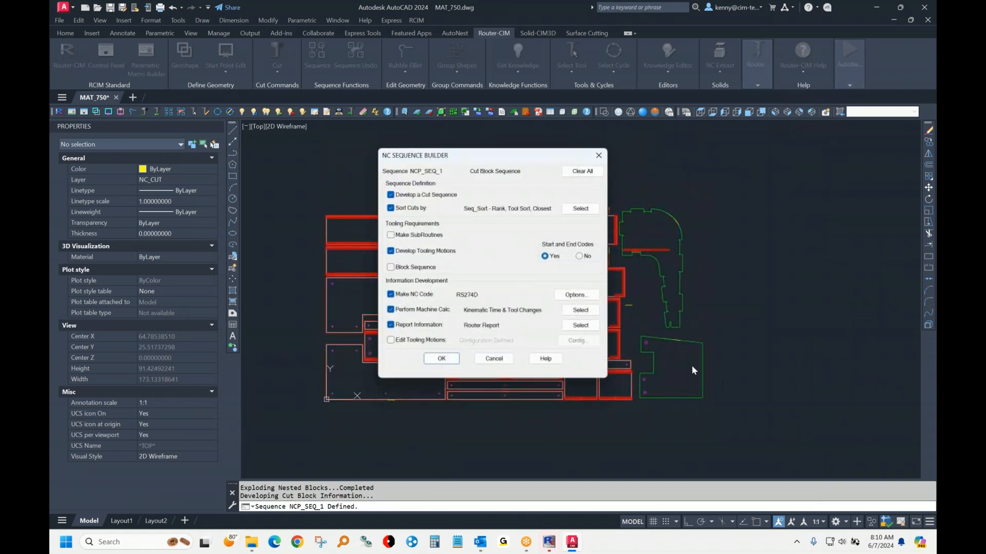
Build the sequence with the Rank, Tool Sort, Closest Point sort, RS274D NC code and the Router Report.
left_click(580, 209)
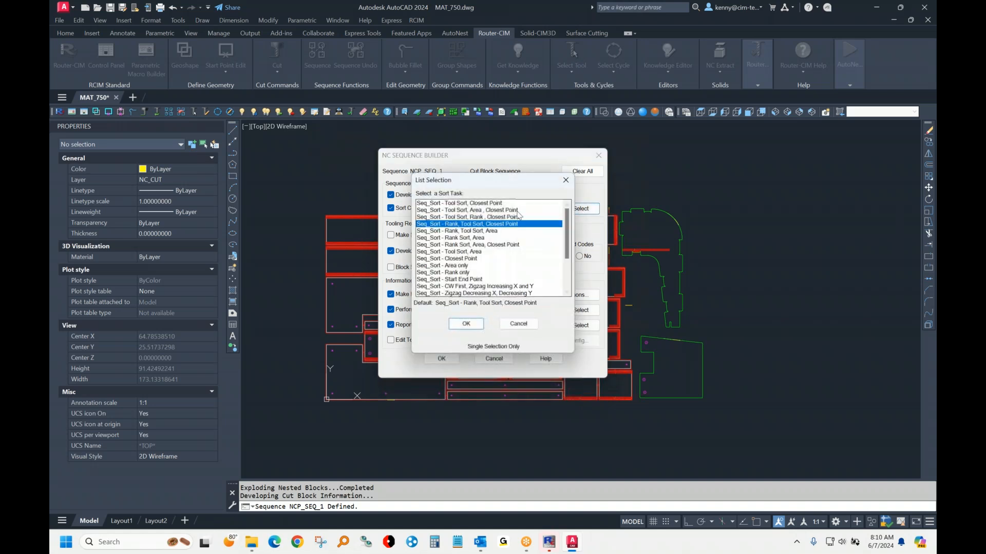
left_click(466, 323)
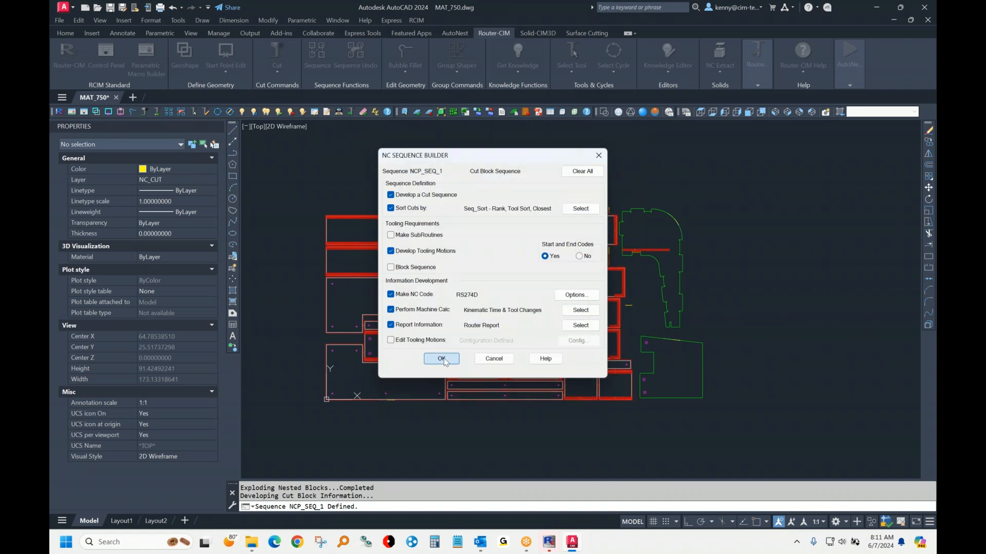
left_click(441, 359)
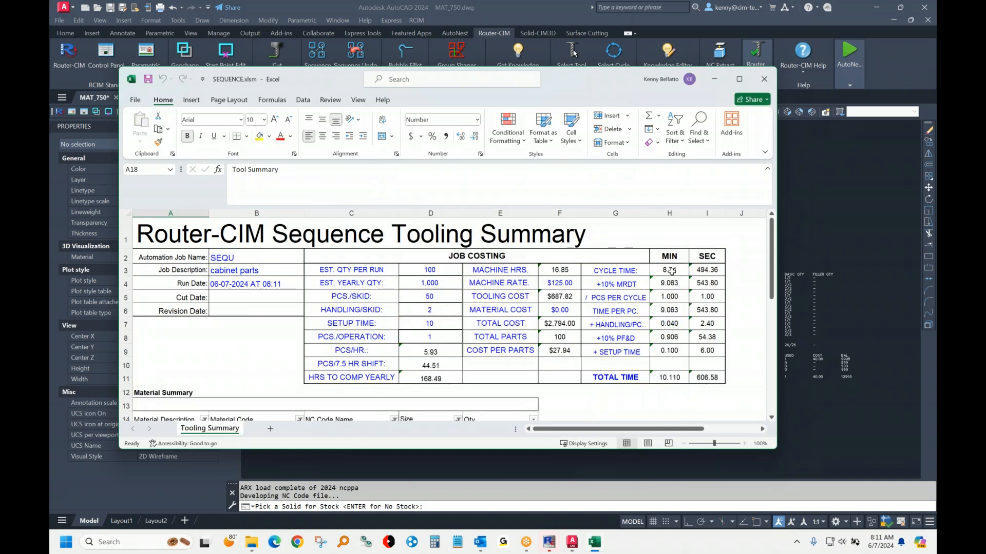
Review the job costing, tool summary and cut summary in the sequence tooling workbook, then close it.
scroll(668, 278, "down", 3)
scroll(667, 292, "up", 3)
left_click(739, 79)
scroll(583, 301, "down", 5)
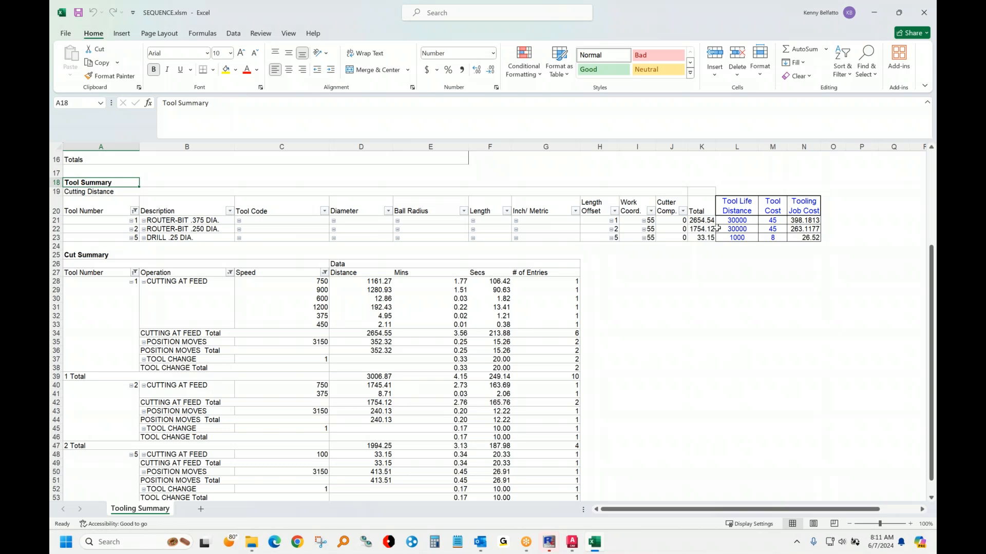
left_click(924, 12)
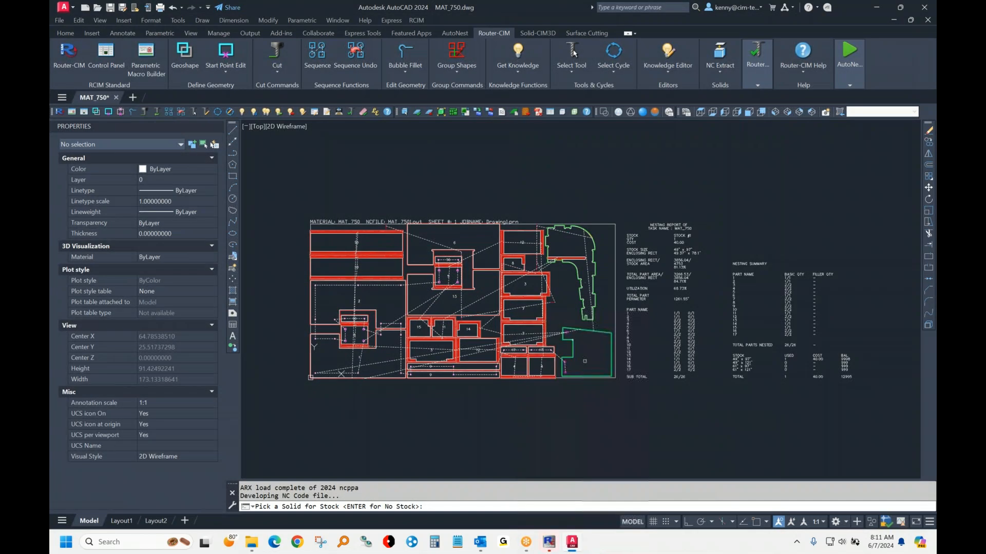
Finish developing the NC code without a stock solid and close the resulting MAT_750.CNC file.
key("Return")
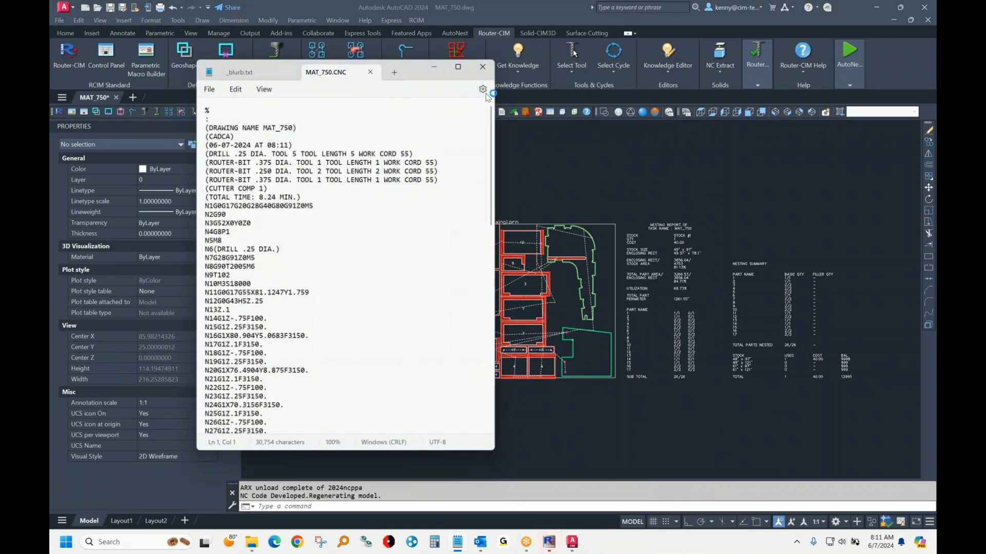
left_click(370, 72)
left_click(483, 67)
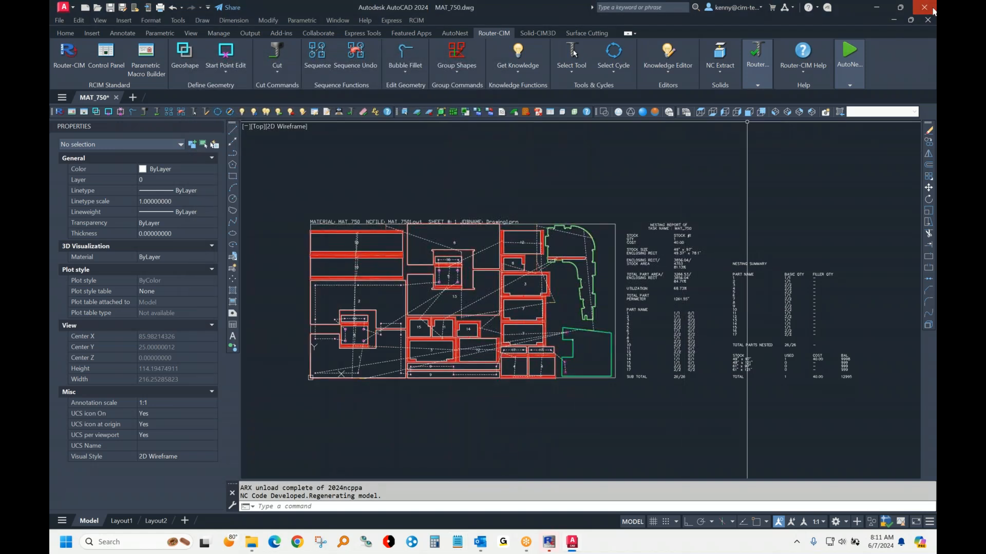
Close AutoCAD and the 3-SEATER CodeSingleDWGs folder window to return to the automation job status.
left_click(930, 10)
left_click(526, 304)
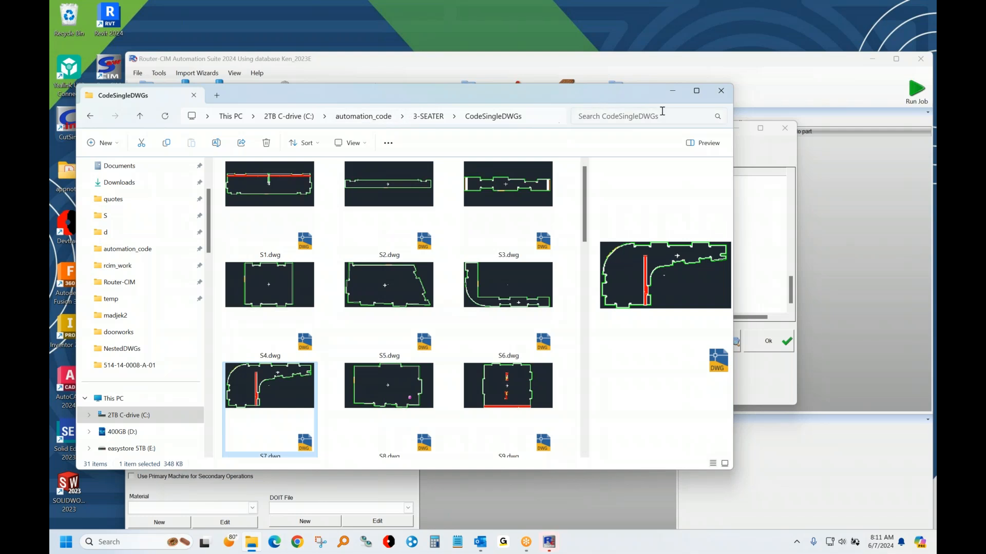
left_click(721, 90)
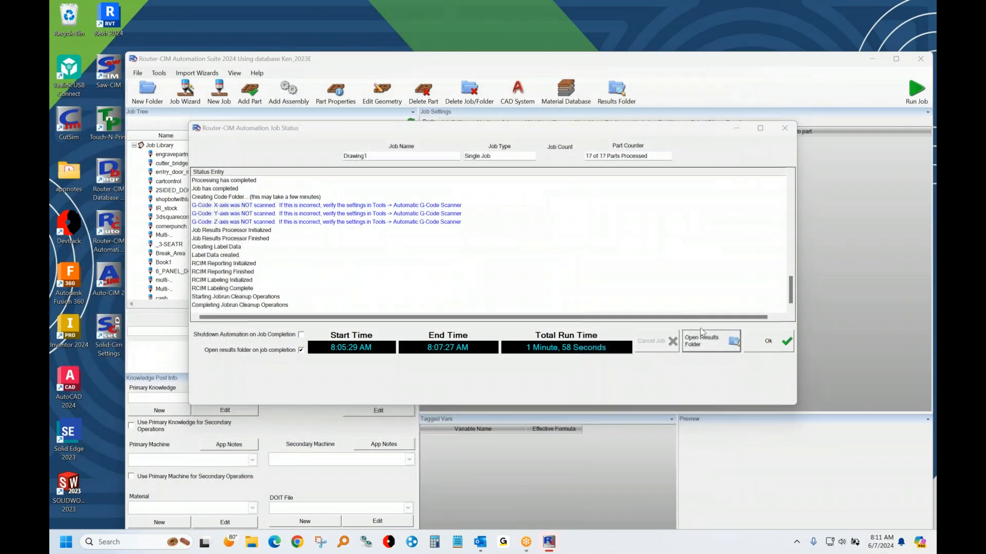
Open the job's results folder and look through the label sheets Drawing1_Sheet1 to Drawing1_Sheet6 in Custom labels JPG.
left_click(708, 337)
double_click(257, 251)
double_click(258, 183)
double_click(320, 186)
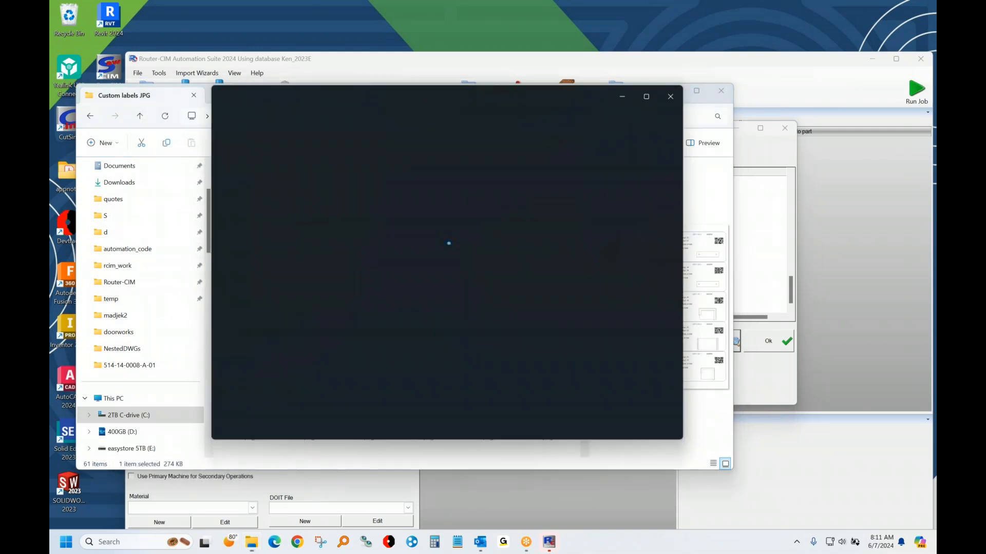
left_click(654, 93)
left_click(926, 267)
left_click(926, 266)
left_click(926, 267)
left_click(926, 266)
left_click(926, 266)
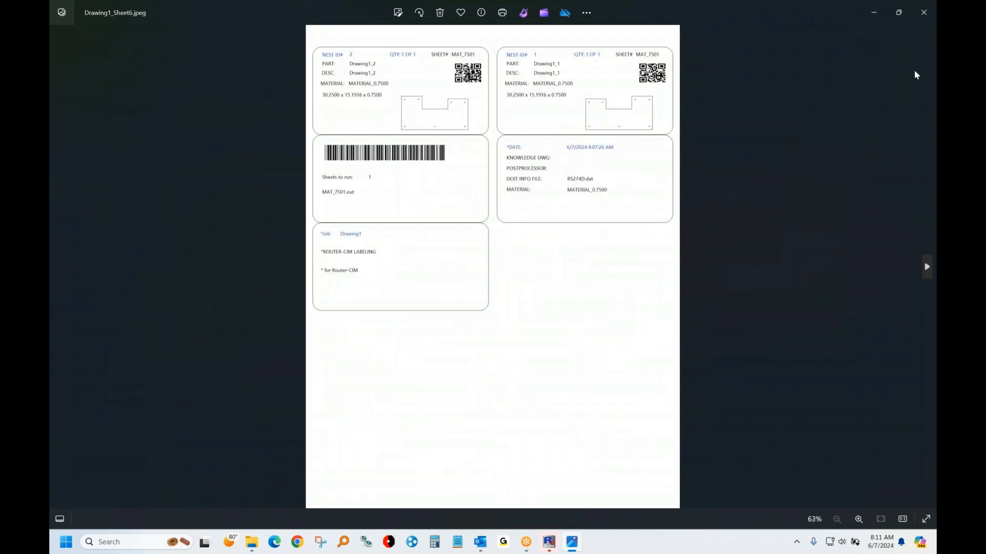
left_click(923, 13)
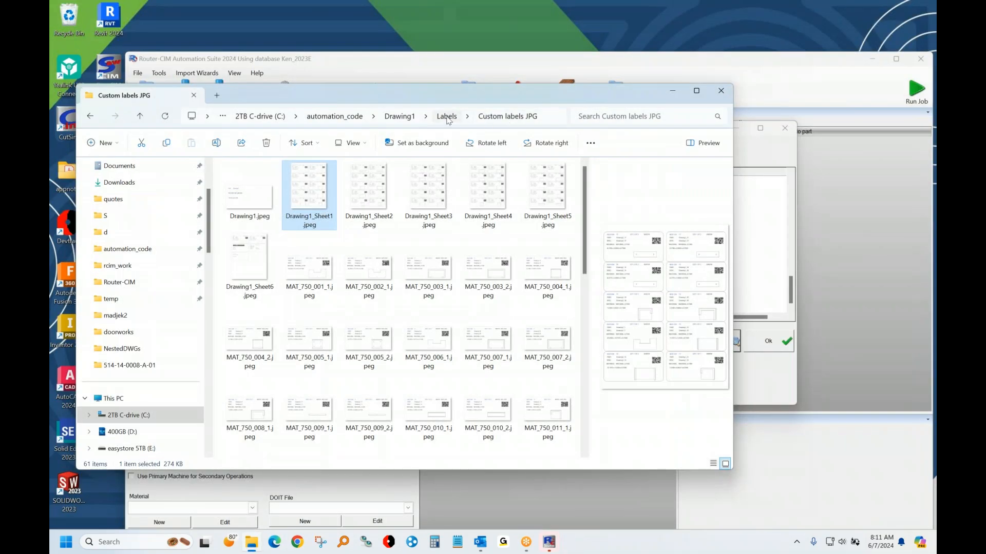
View the single-part NC code file S17.out in the Drawing1 job's CodeSingleOut folder.
left_click(409, 117)
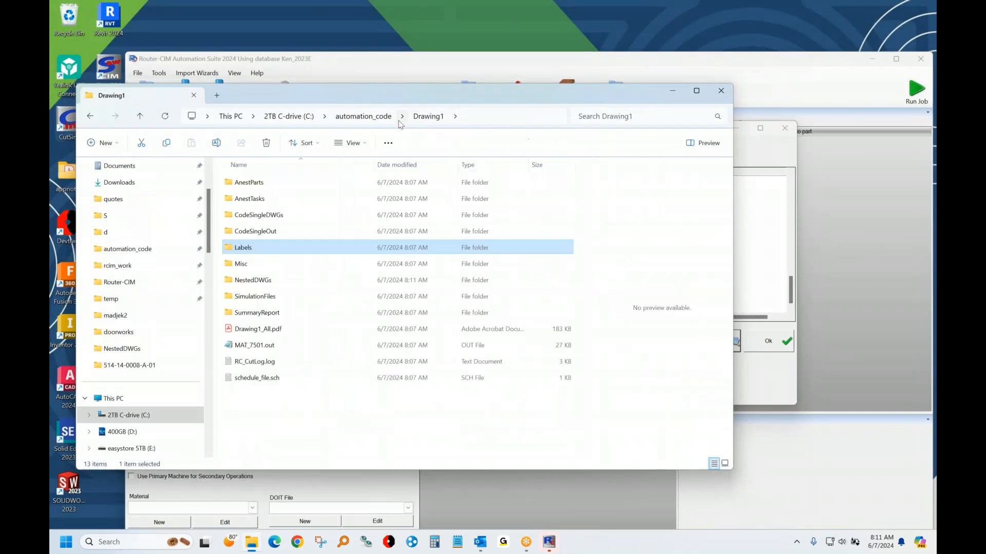
double_click(252, 230)
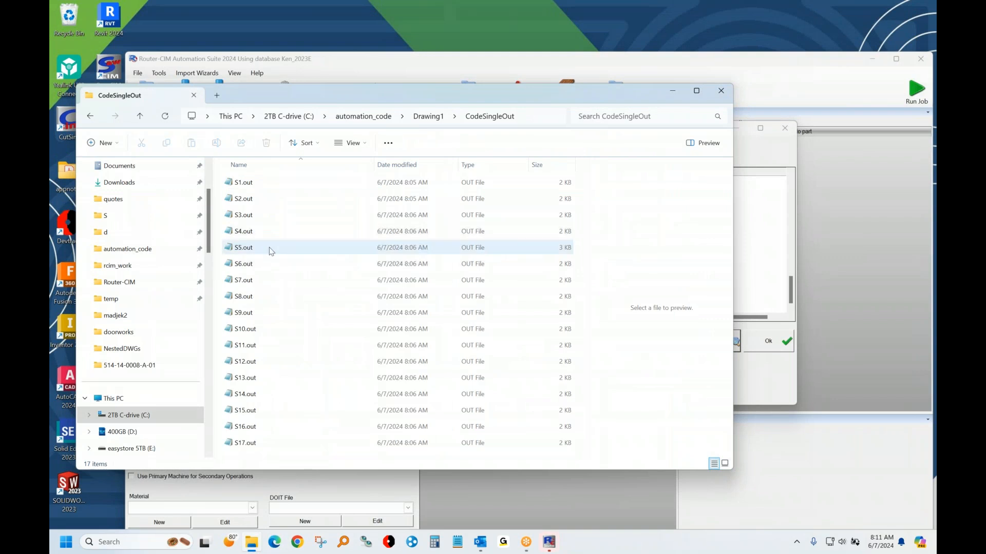
double_click(247, 444)
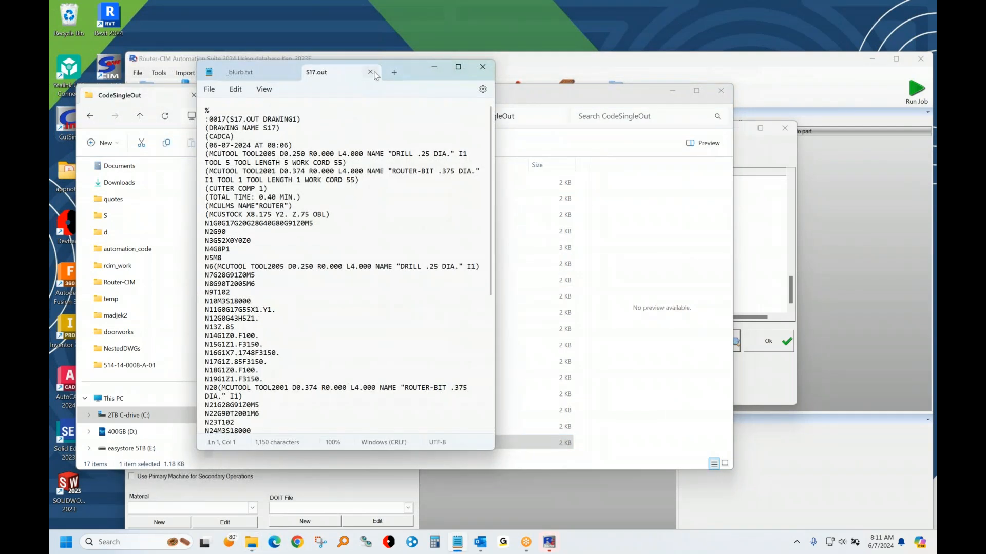
left_click(370, 72)
left_click(481, 67)
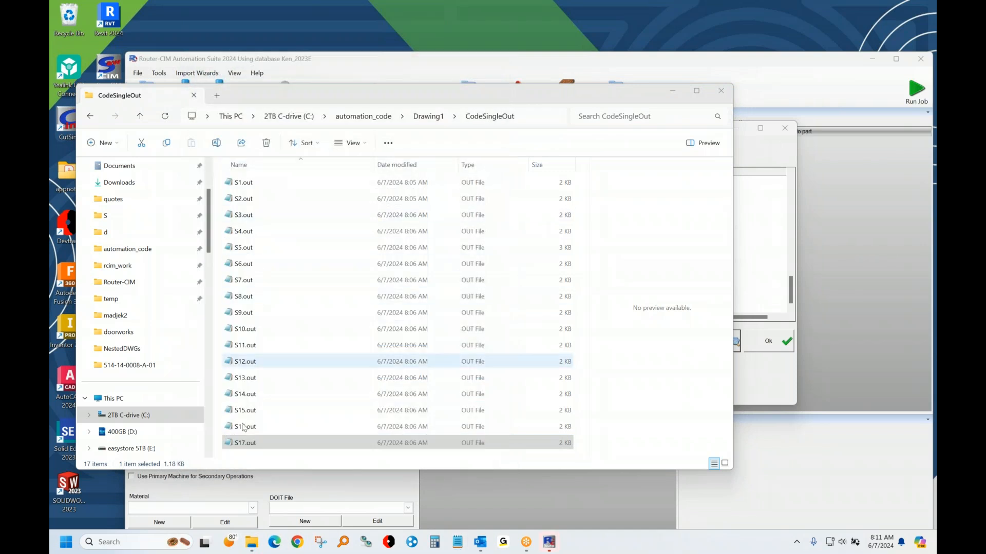
Browse the single-part drawings S1 to S17 in the Drawing1 job's CodeSingleDWGs folder as large thumbnails.
left_click(439, 119)
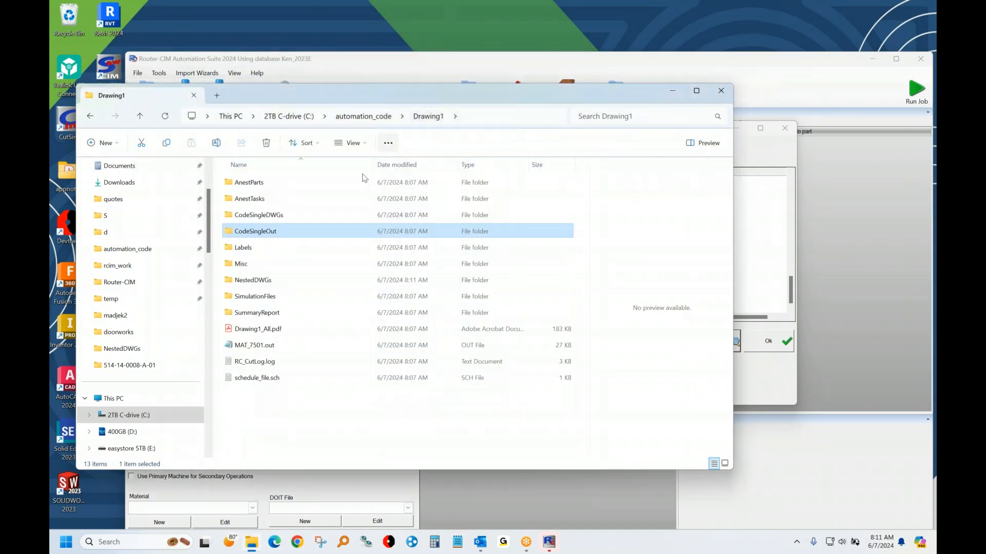
double_click(263, 221)
left_click(350, 143)
left_click(354, 169)
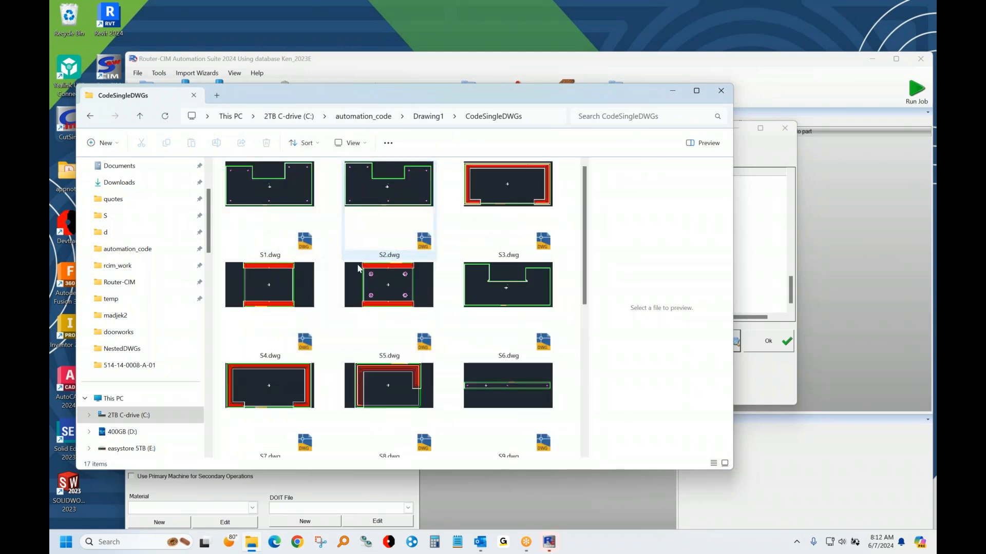
scroll(491, 380, "down", 5)
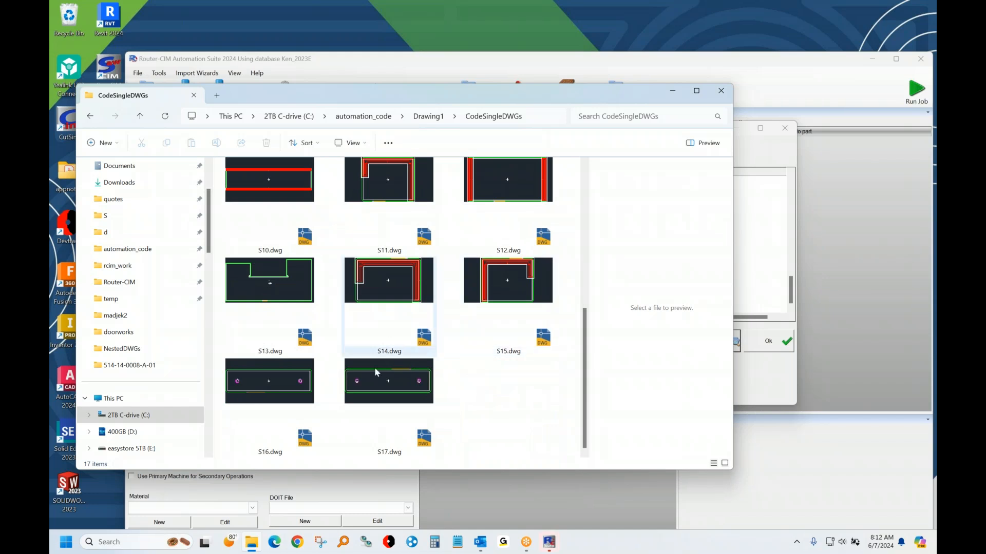
scroll(372, 223, "up", 5)
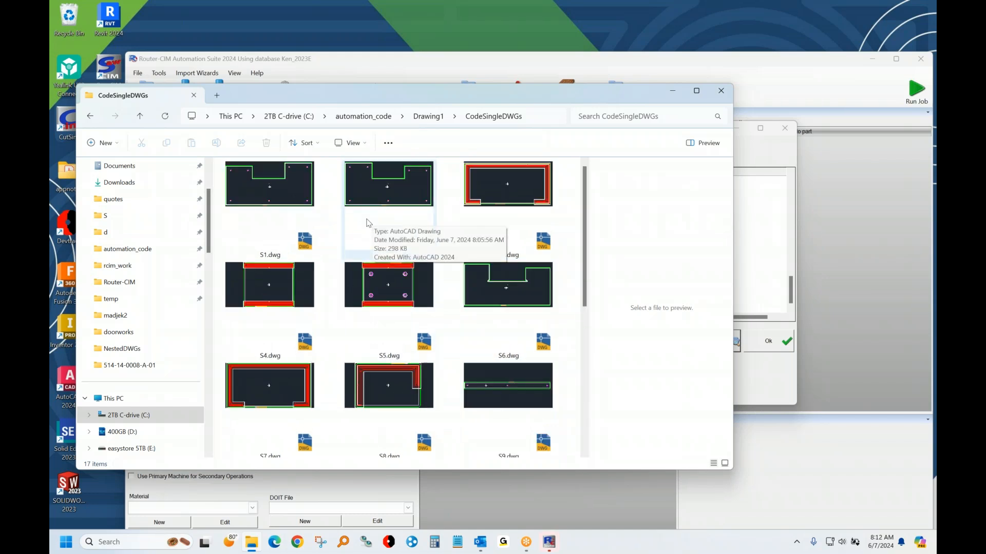
Examine the material usage report and nest layout in Drawing1_All.pdf and close the report.
left_click(429, 117)
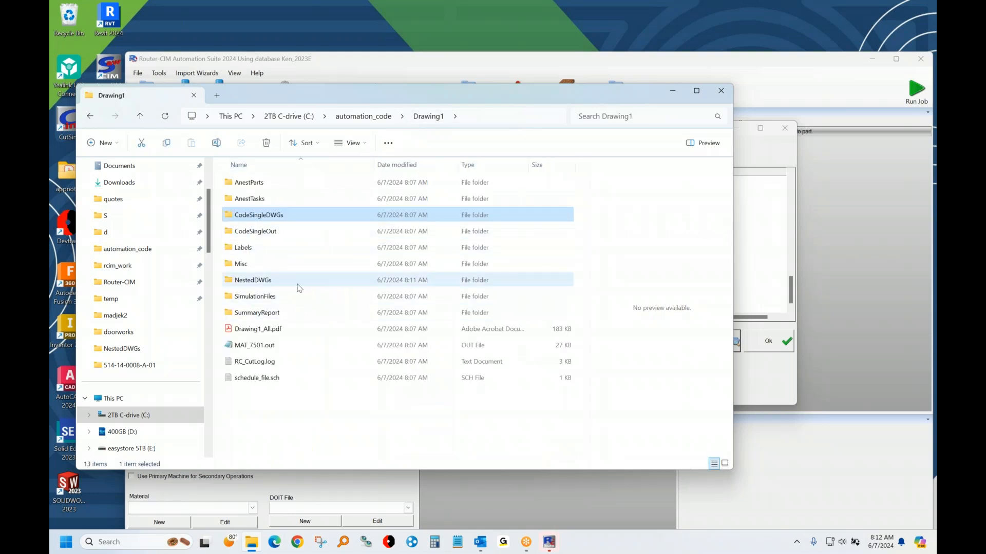
double_click(262, 329)
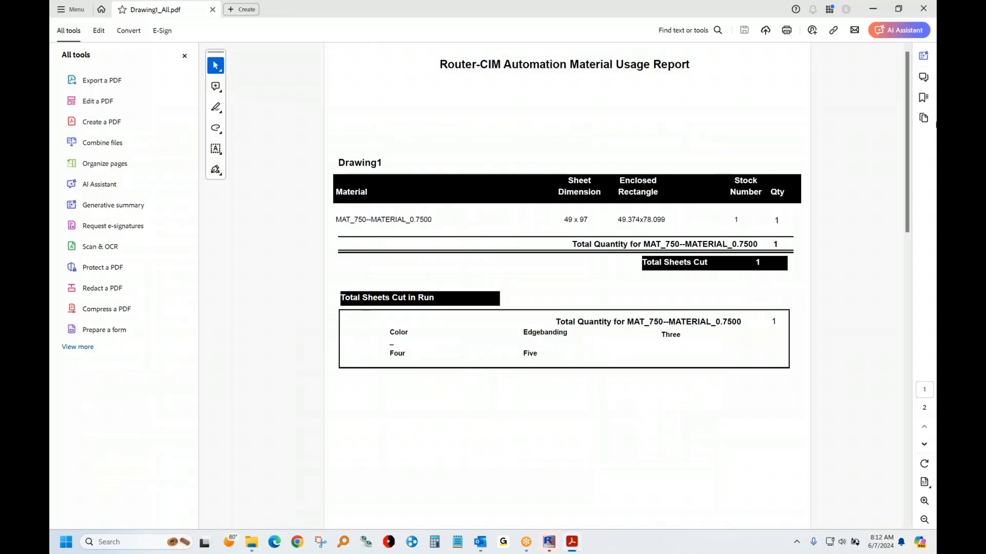
left_click_drag(909, 136, 891, 430)
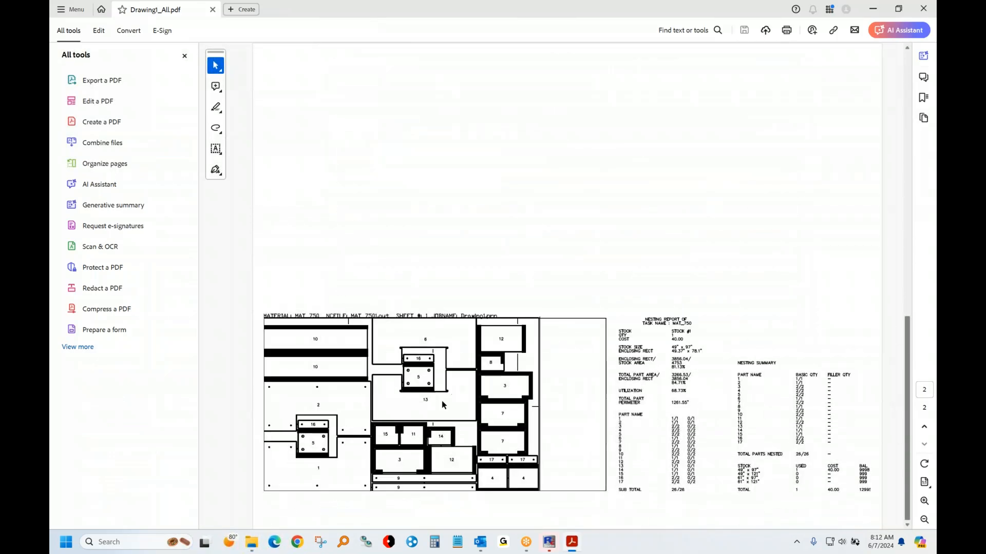
left_click(922, 8)
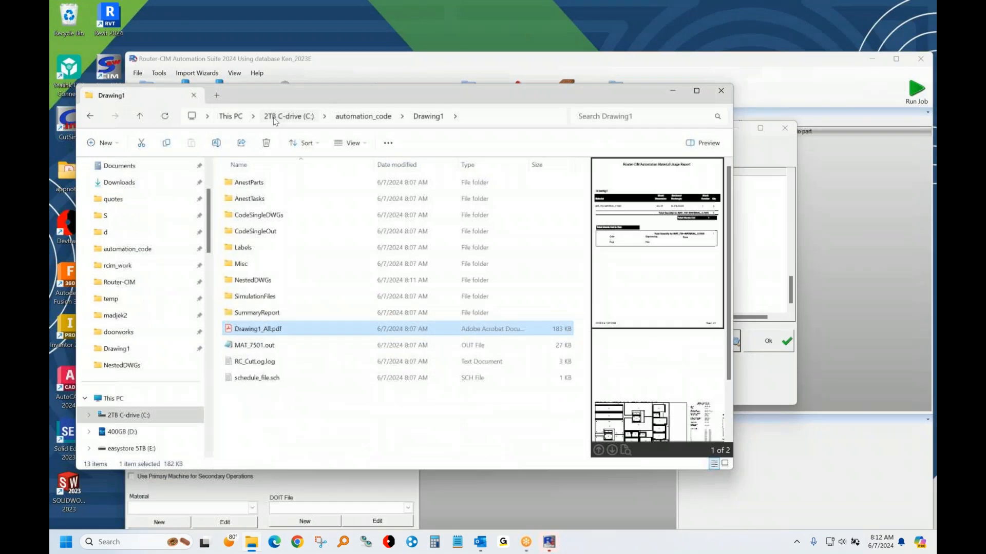